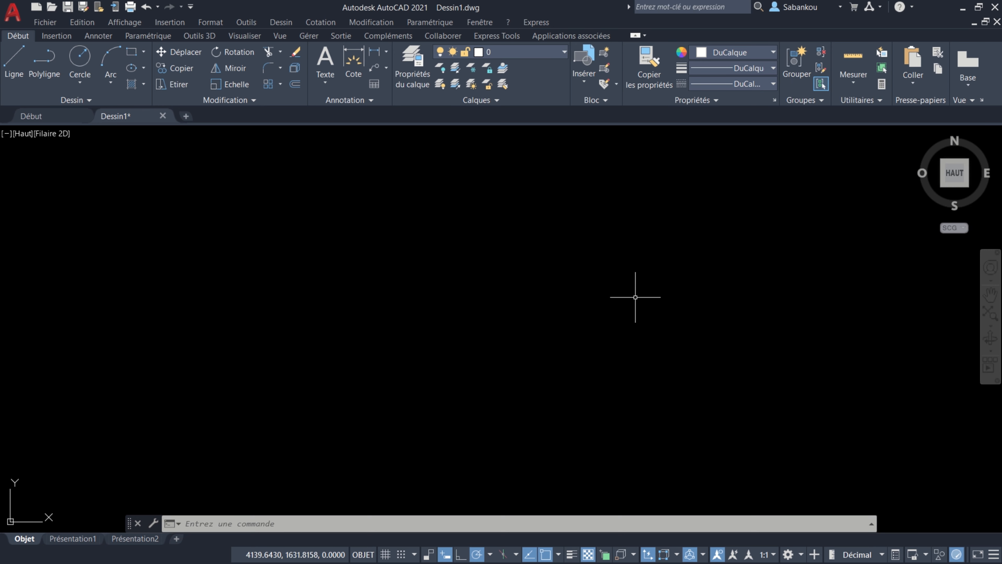
{"action": "type", "text": "ORRESPROP"}
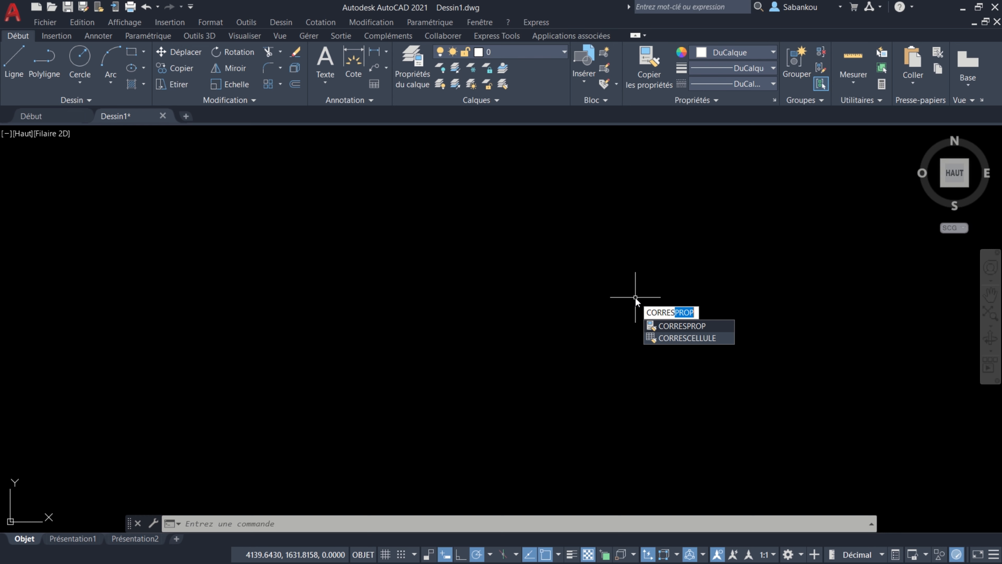
{"action": "key", "text": "Escape"}
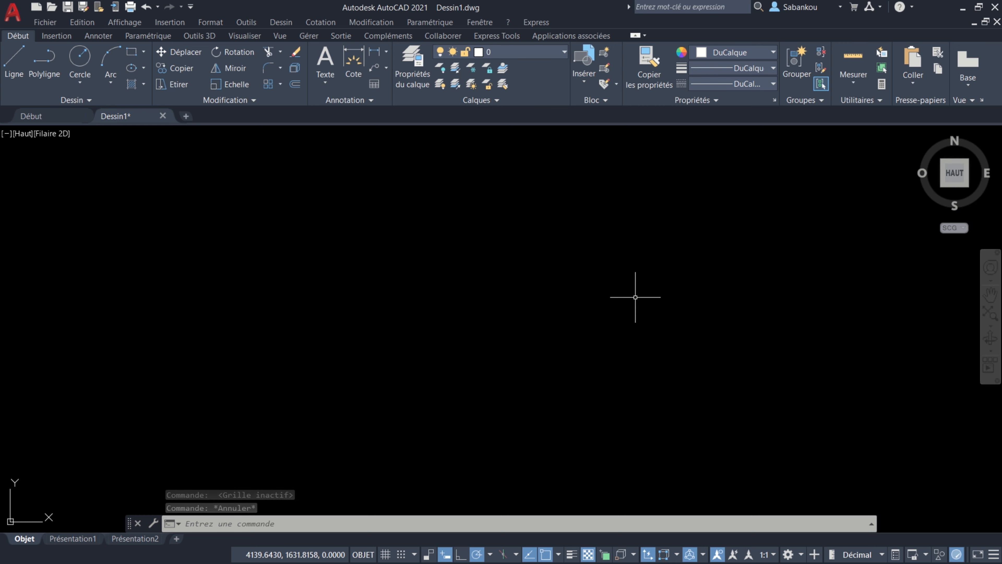
Draw a zigzag of five connected line segments with the Line command, alternating up and down from left to right
{"action": "left_click", "coordinate": [19, 73]}
{"action": "left_click", "coordinate": [123, 394]}
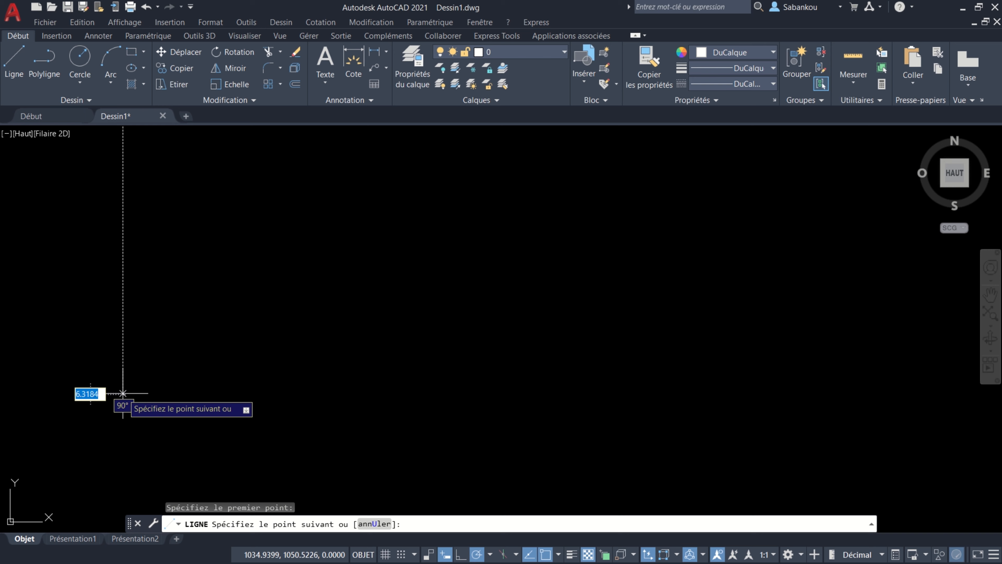
{"action": "left_click", "coordinate": [275, 245]}
{"action": "left_click", "coordinate": [452, 431]}
{"action": "left_click", "coordinate": [551, 275]}
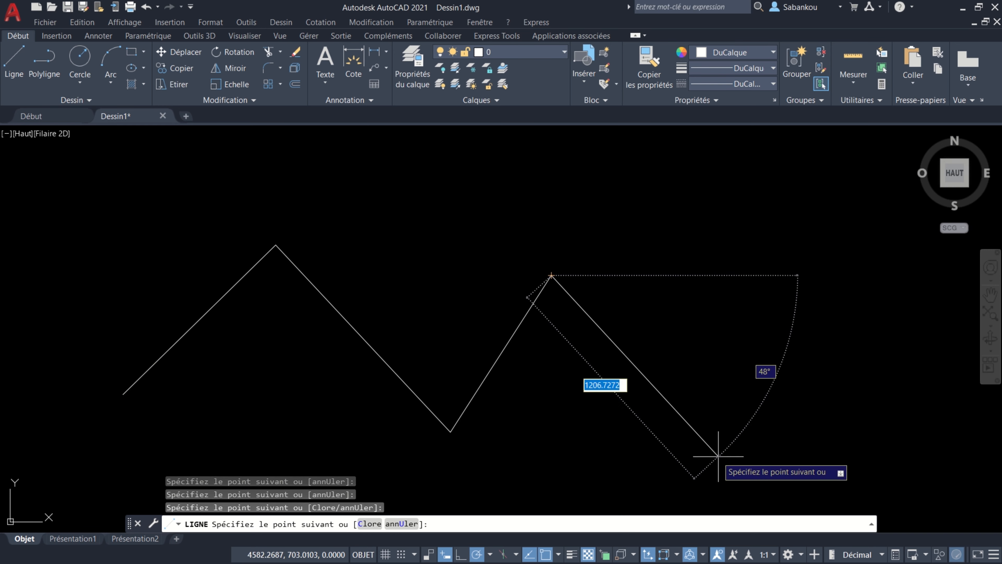
{"action": "left_click", "coordinate": [754, 459]}
{"action": "left_click", "coordinate": [827, 284]}
{"action": "key", "text": "Return"}
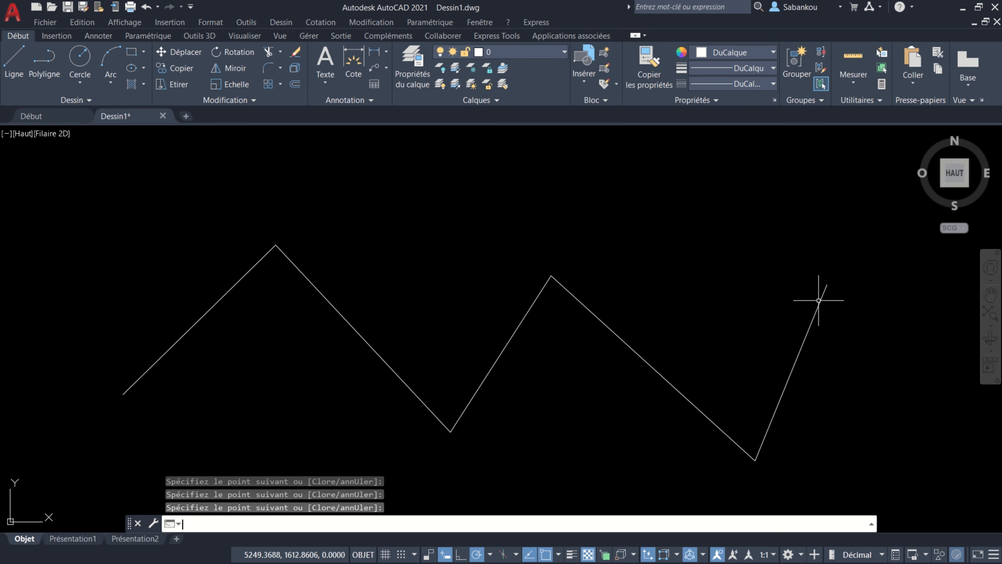
Change the colour of the zigzag's first segment to red (Rouge) and clear the selection
{"action": "left_click", "coordinate": [226, 293]}
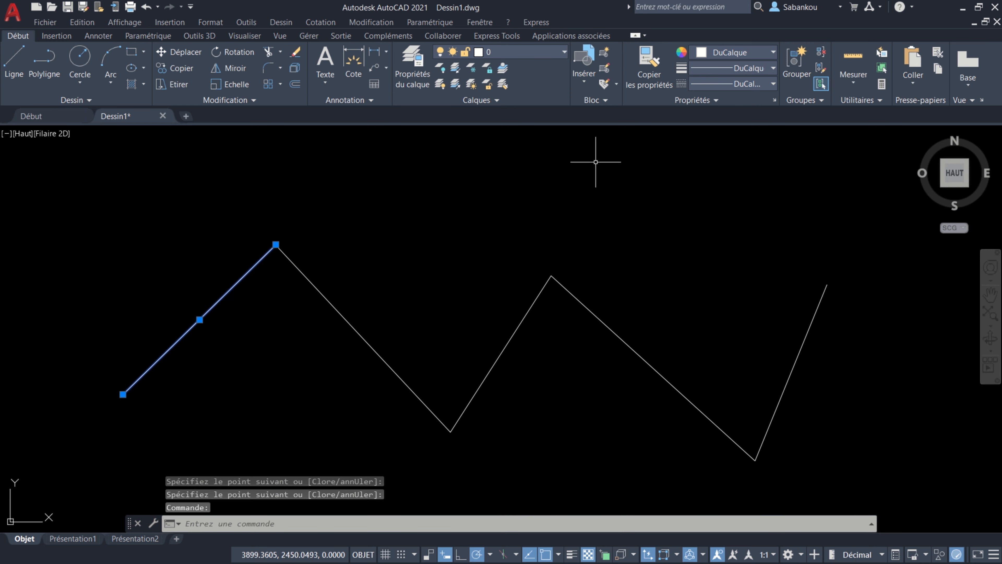
{"action": "left_click", "coordinate": [766, 56]}
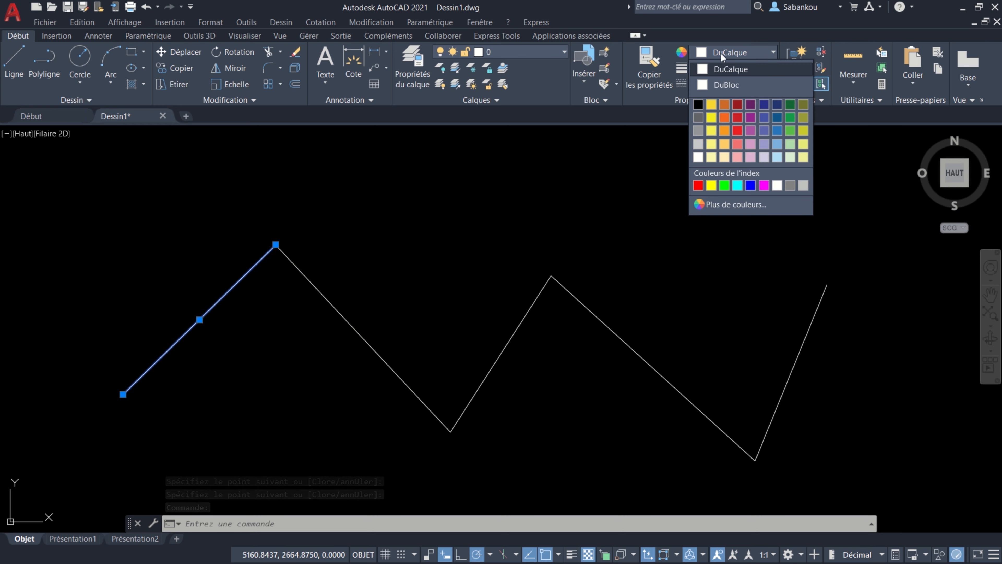
{"action": "left_click", "coordinate": [698, 186]}
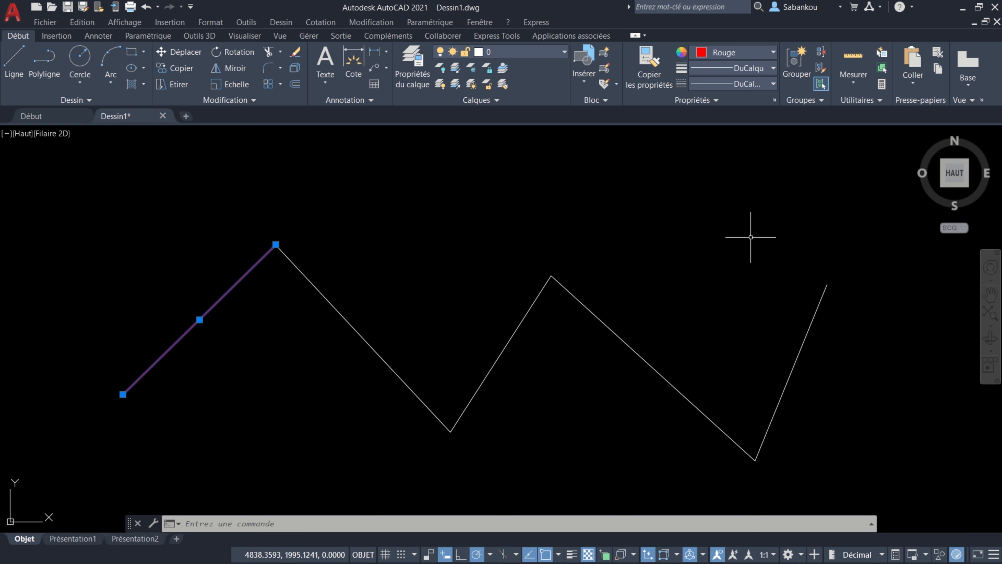
{"action": "key", "text": "Escape"}
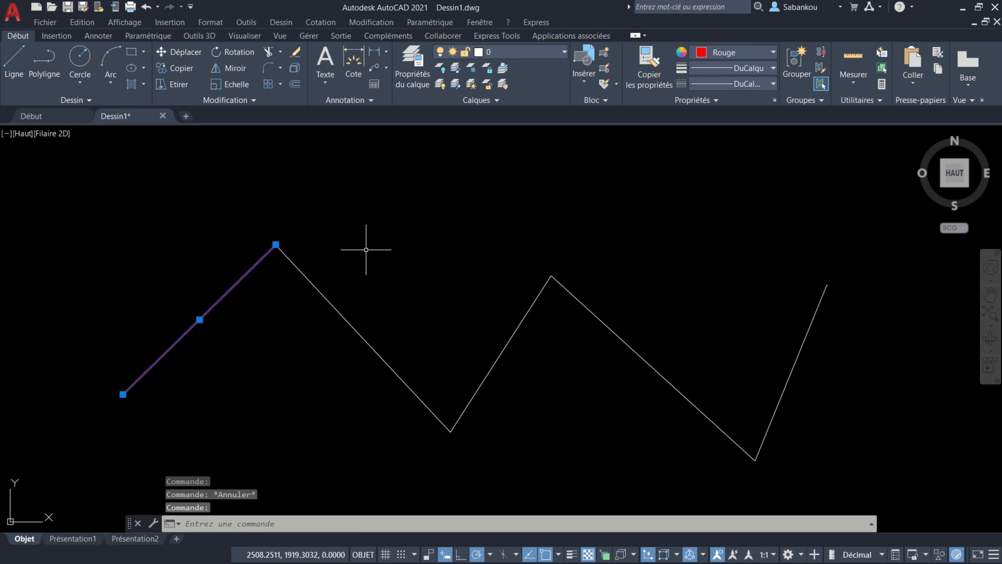
{"action": "key", "text": "Escape"}
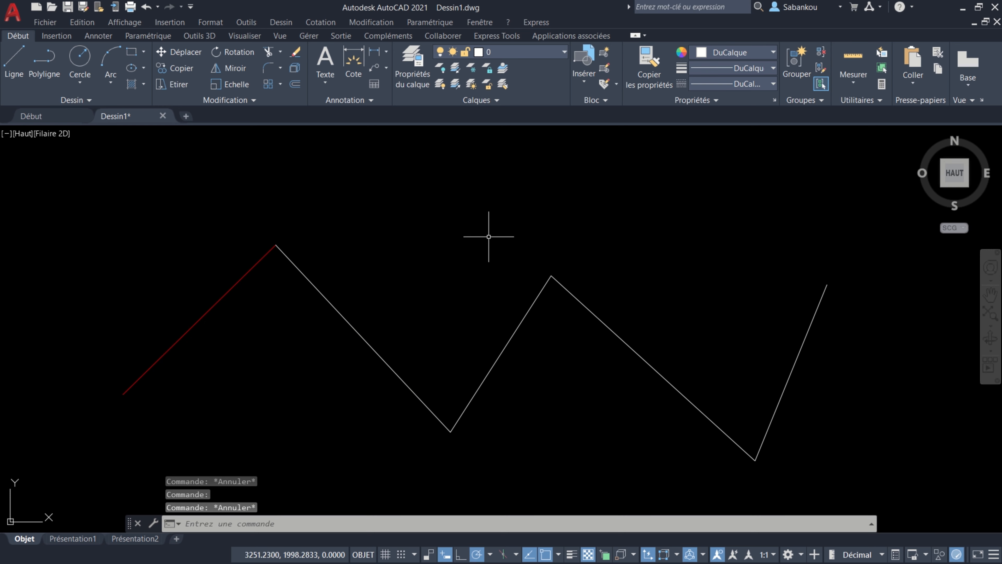
Match the red first segment's properties onto the other four segments of the zigzag
{"action": "left_click", "coordinate": [652, 73]}
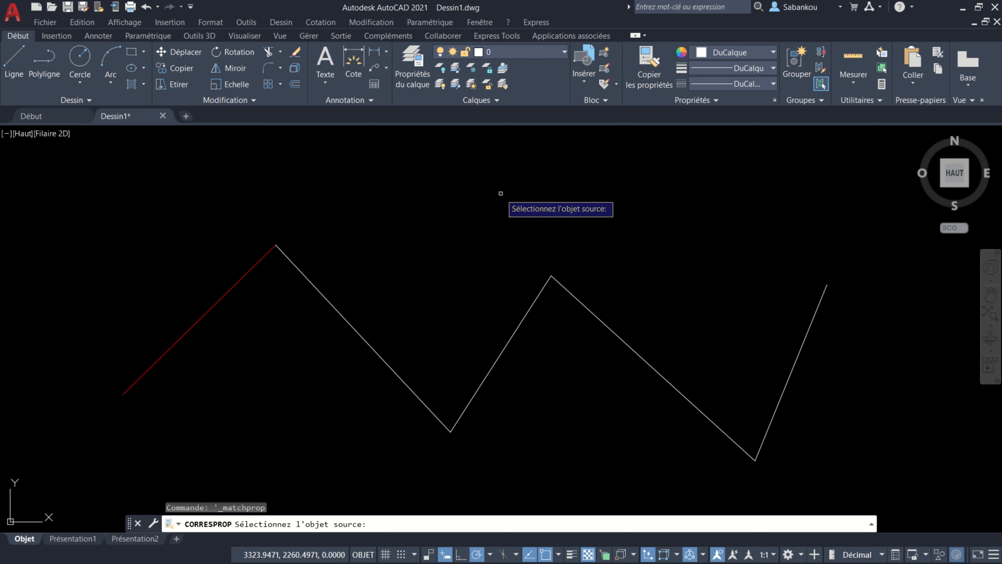
{"action": "left_click", "coordinate": [234, 284]}
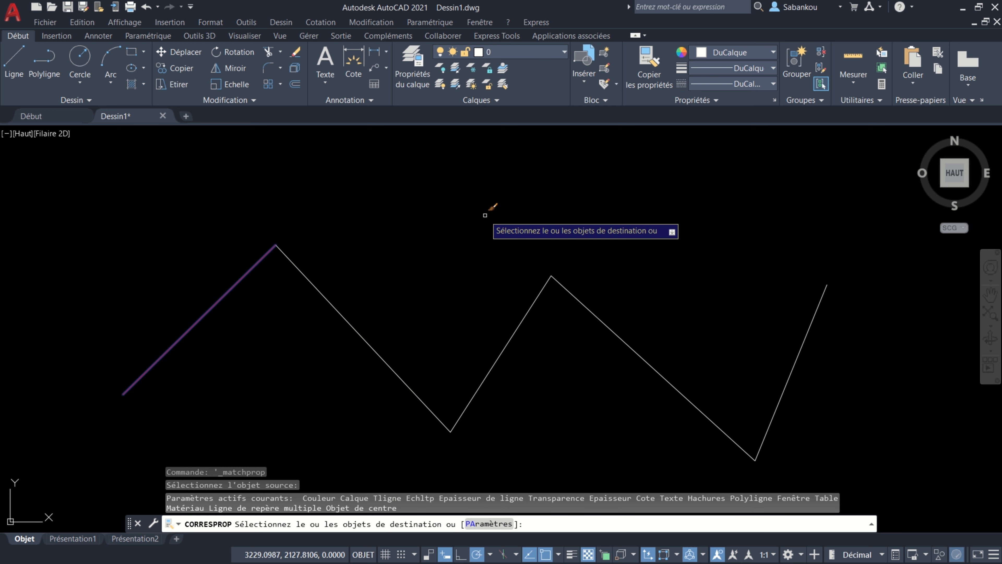
{"action": "left_click", "coordinate": [377, 350]}
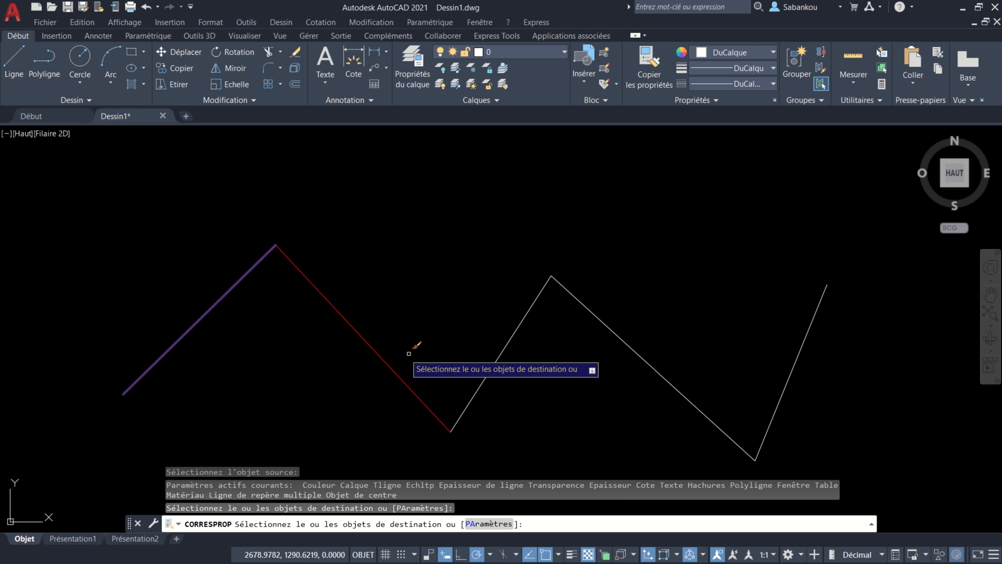
{"action": "left_click", "coordinate": [507, 346]}
{"action": "left_click", "coordinate": [656, 371]}
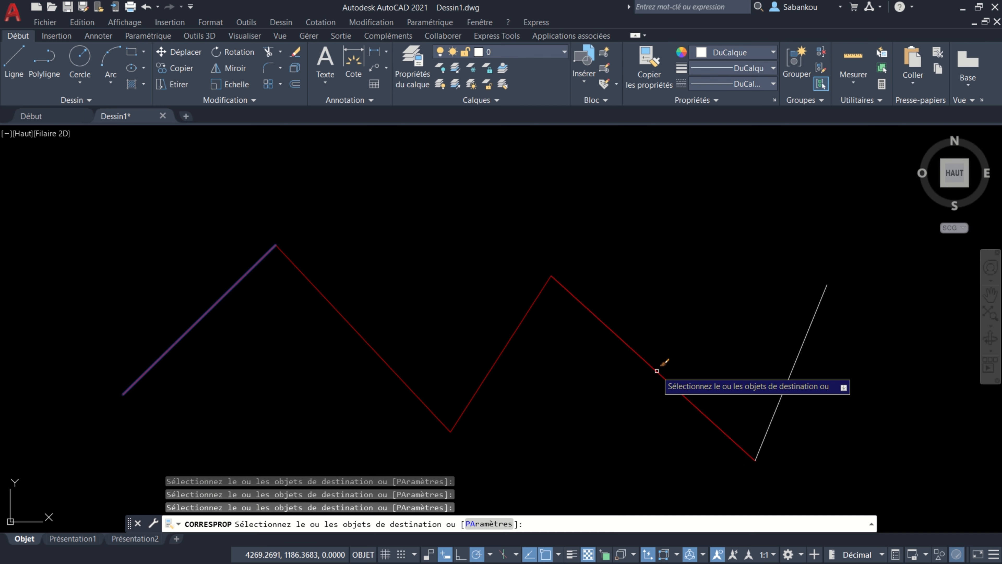
{"action": "left_click", "coordinate": [806, 336]}
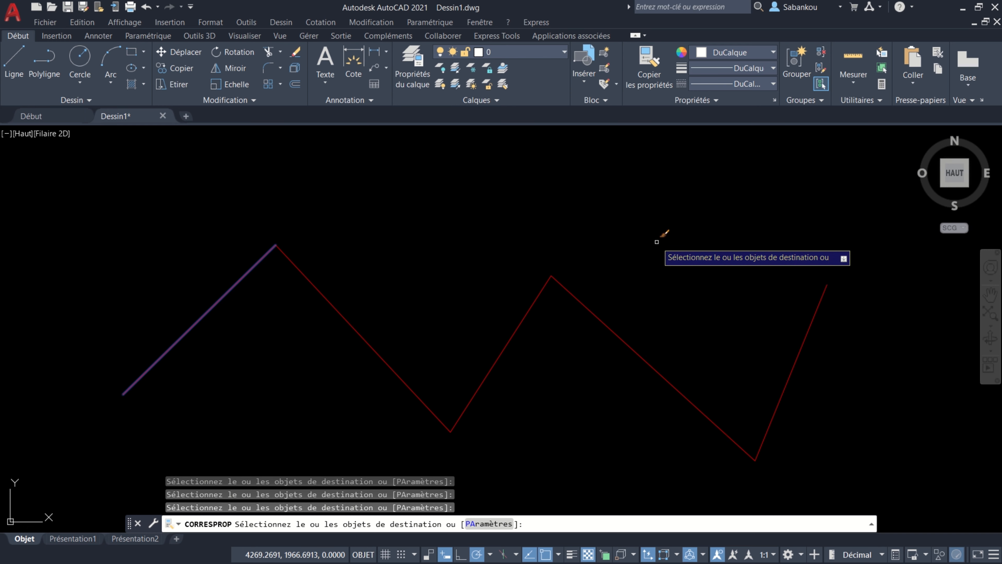
{"action": "key", "text": "Escape"}
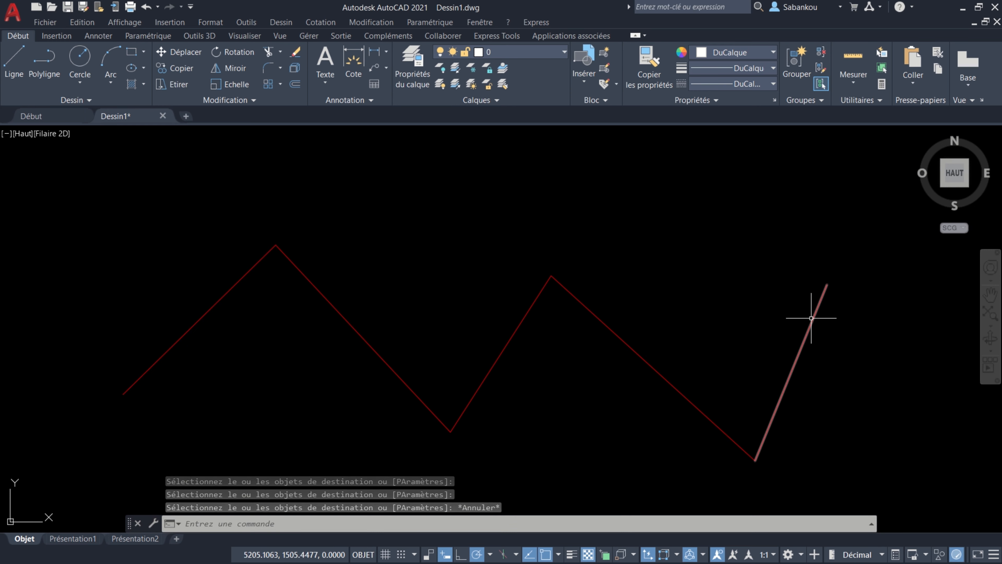
Draw three separate rectangles to the right of the zigzag, two side by side and a third centred below them
{"action": "middle_click_drag", "start_coordinate": [818, 324], "coordinate": [595, 280]}
{"action": "middle_click_drag", "start_coordinate": [709, 290], "coordinate": [422, 302]}
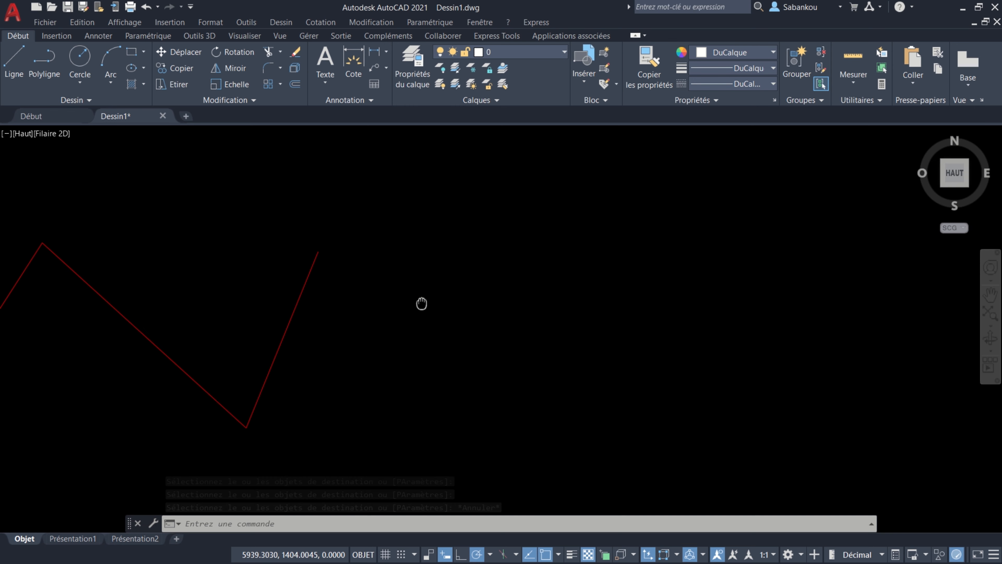
{"action": "middle_click_drag", "start_coordinate": [570, 300], "coordinate": [493, 312]}
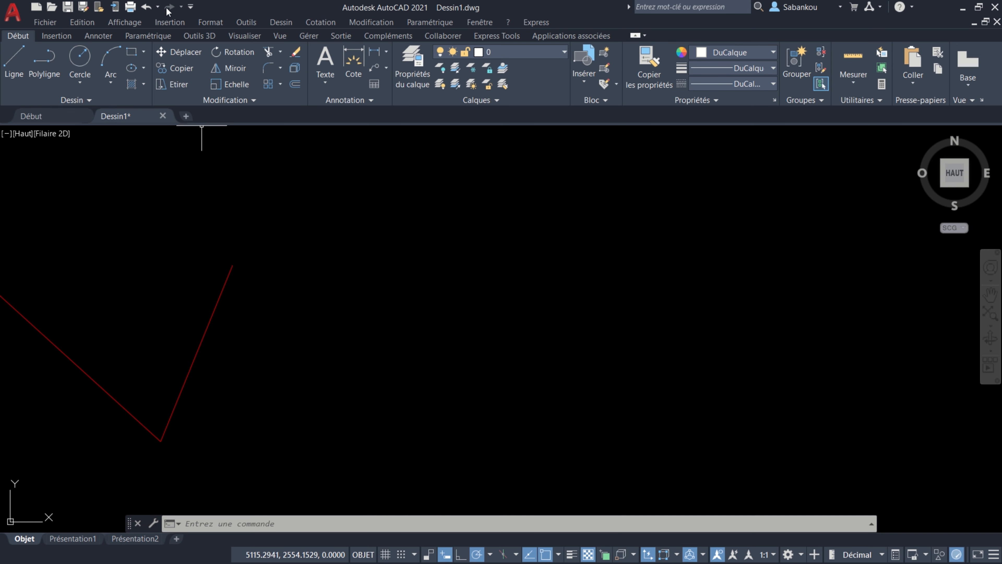
{"action": "left_click", "coordinate": [134, 51]}
{"action": "left_click", "coordinate": [373, 188]}
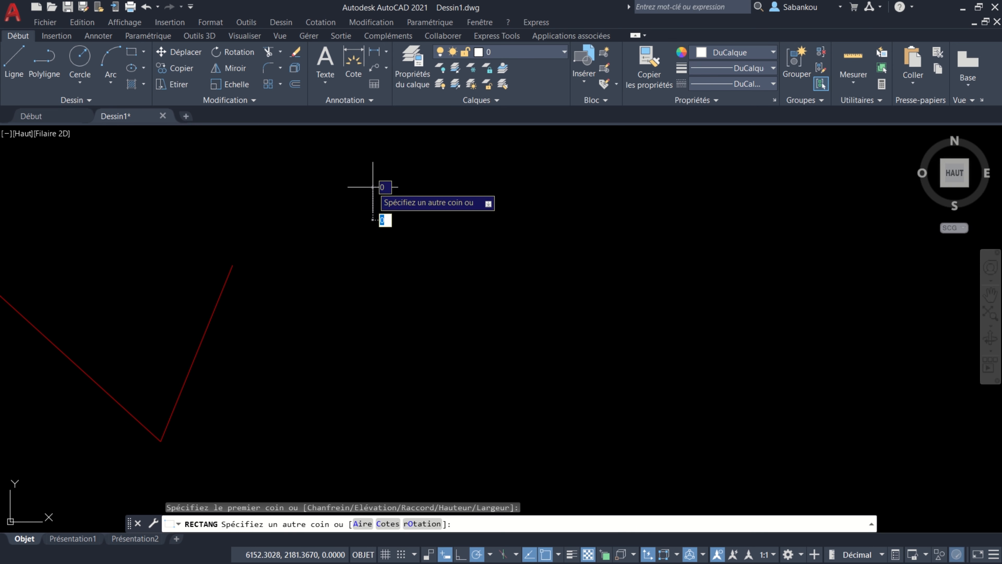
{"action": "left_click", "coordinate": [645, 331]}
{"action": "middle_click_drag", "start_coordinate": [644, 330], "coordinate": [504, 302]}
{"action": "key", "text": "Return"}
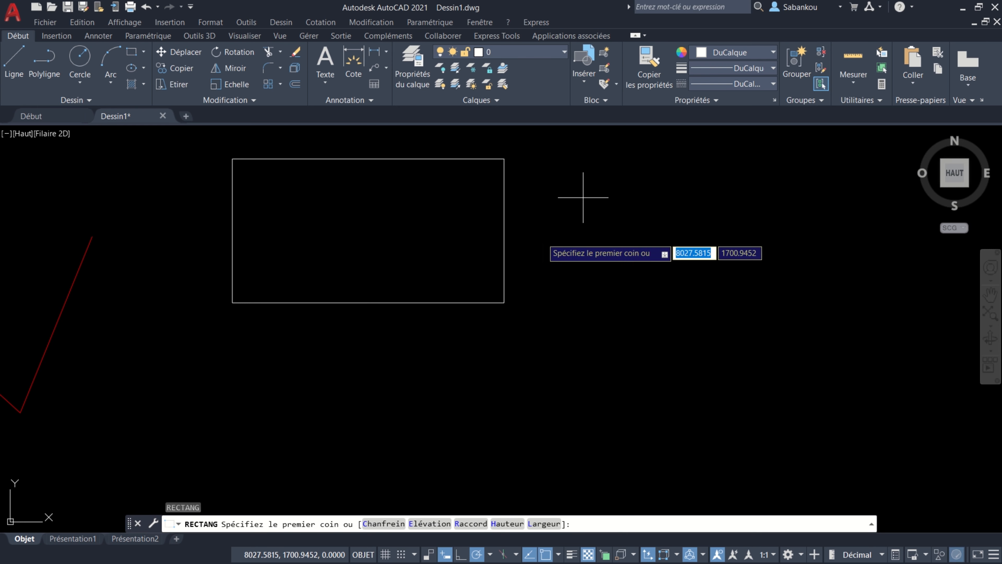
{"action": "left_click", "coordinate": [586, 167]}
{"action": "left_click", "coordinate": [858, 307]}
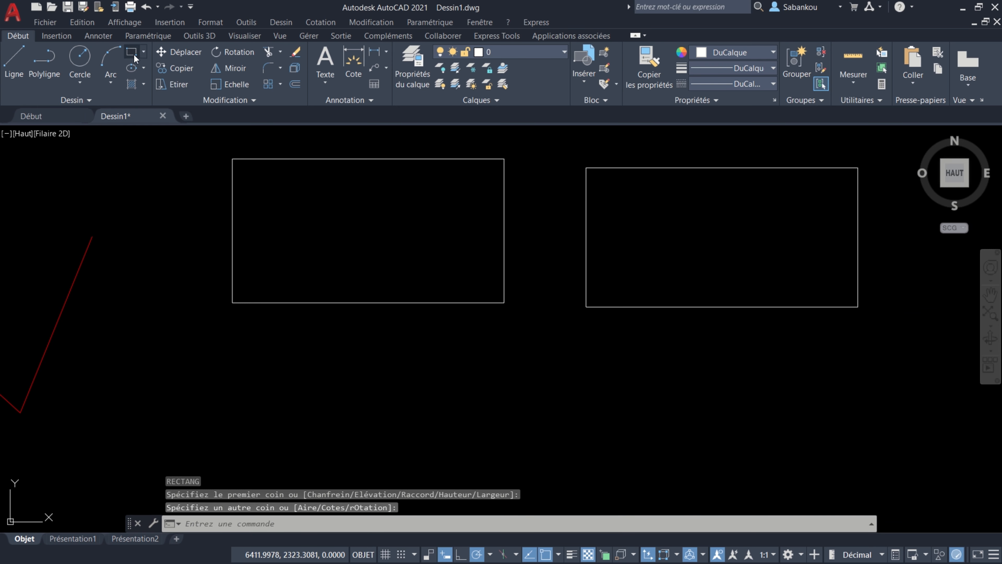
{"action": "left_click", "coordinate": [133, 52]}
{"action": "left_click", "coordinate": [365, 337]}
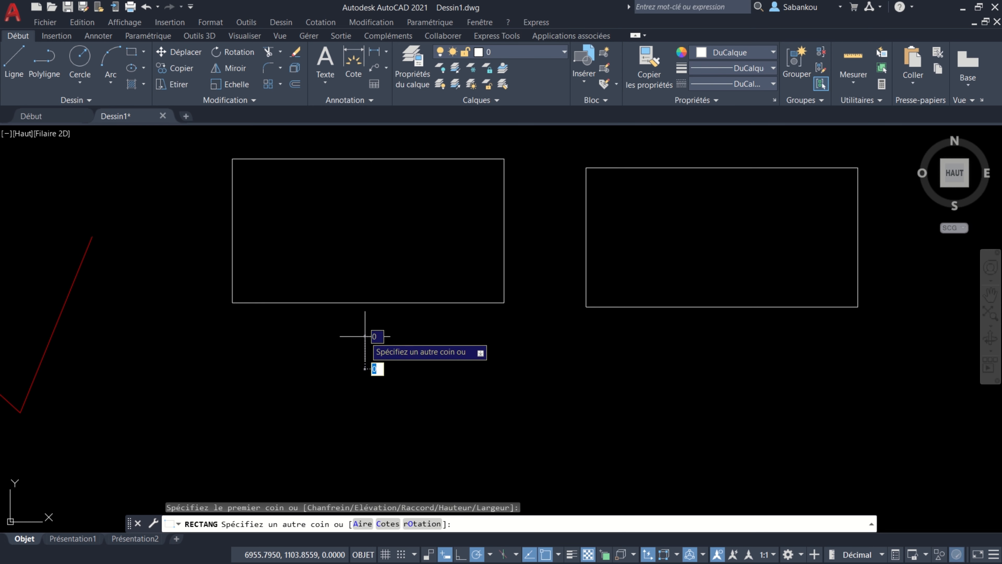
{"action": "left_click", "coordinate": [645, 485]}
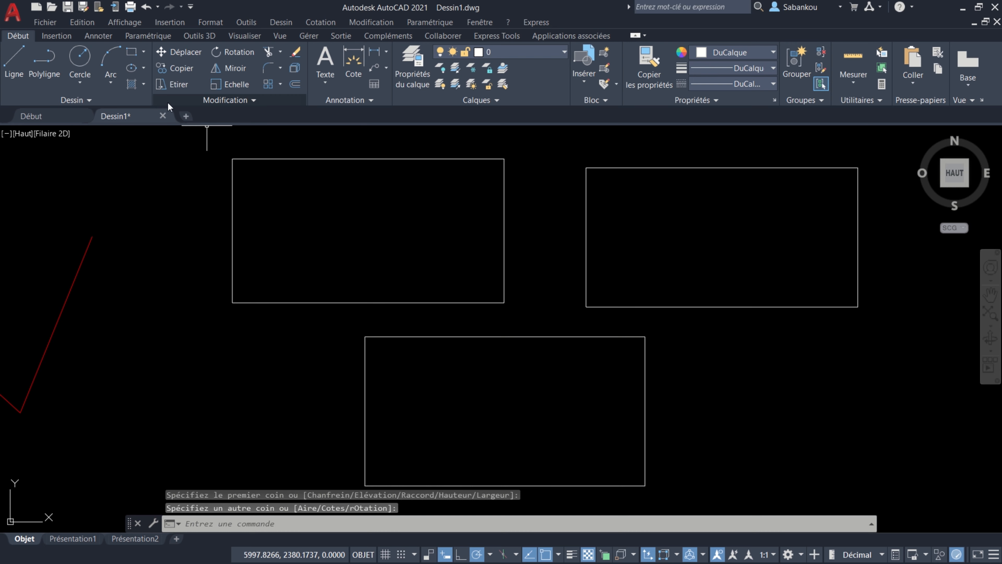
Hatch the interior of each of the three rectangles with the current pattern, using a separate Hatch command for each
{"action": "left_click", "coordinate": [133, 87]}
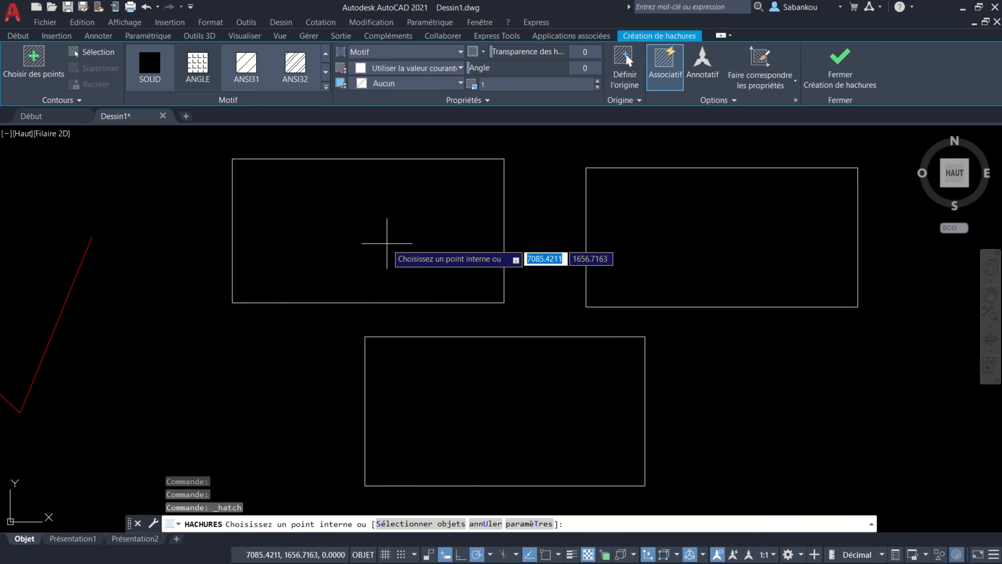
{"action": "left_click", "coordinate": [380, 232]}
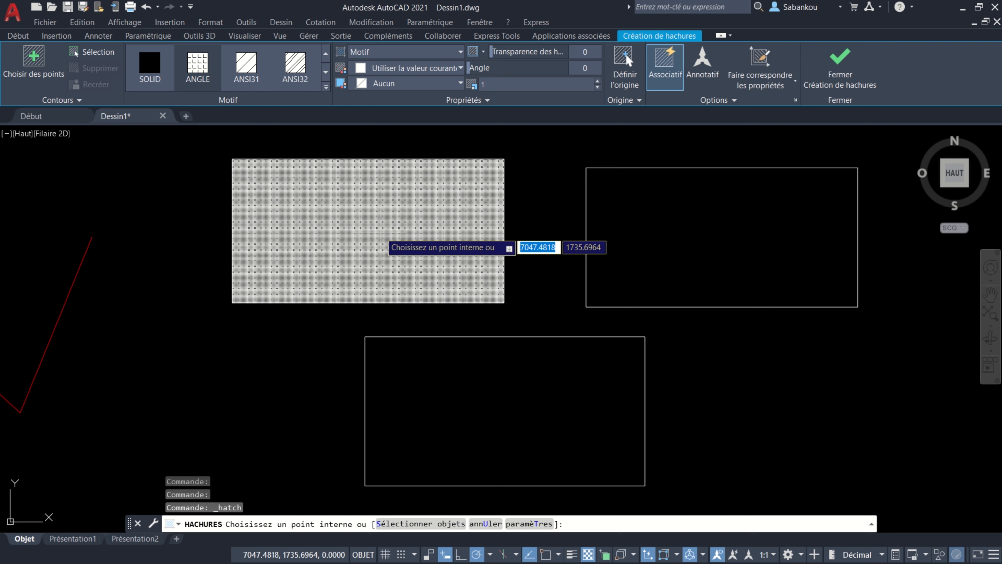
{"action": "left_click", "coordinate": [380, 233]}
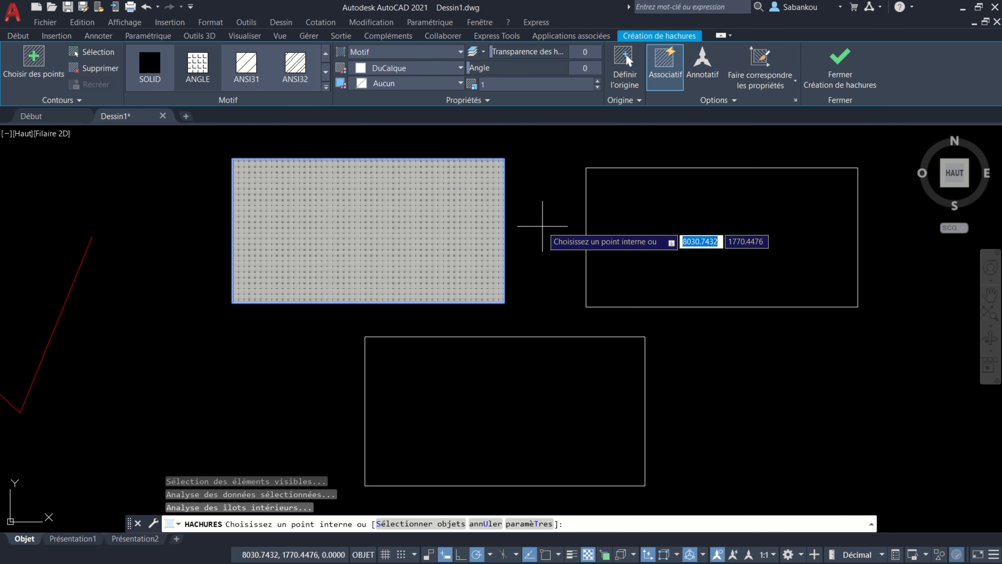
{"action": "key", "text": "Return"}
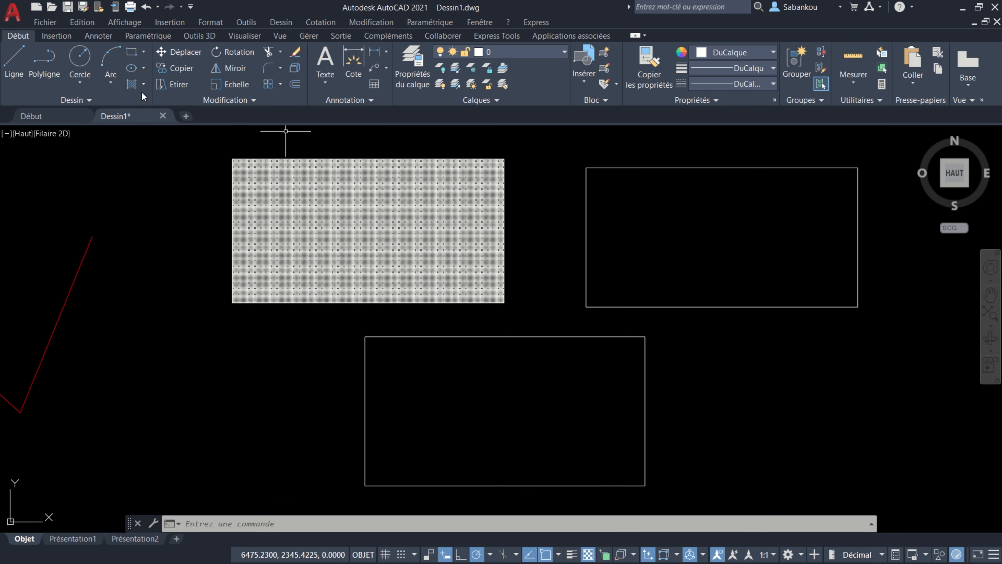
{"action": "left_click", "coordinate": [132, 82]}
{"action": "middle_click_drag", "start_coordinate": [706, 237], "coordinate": [579, 255]}
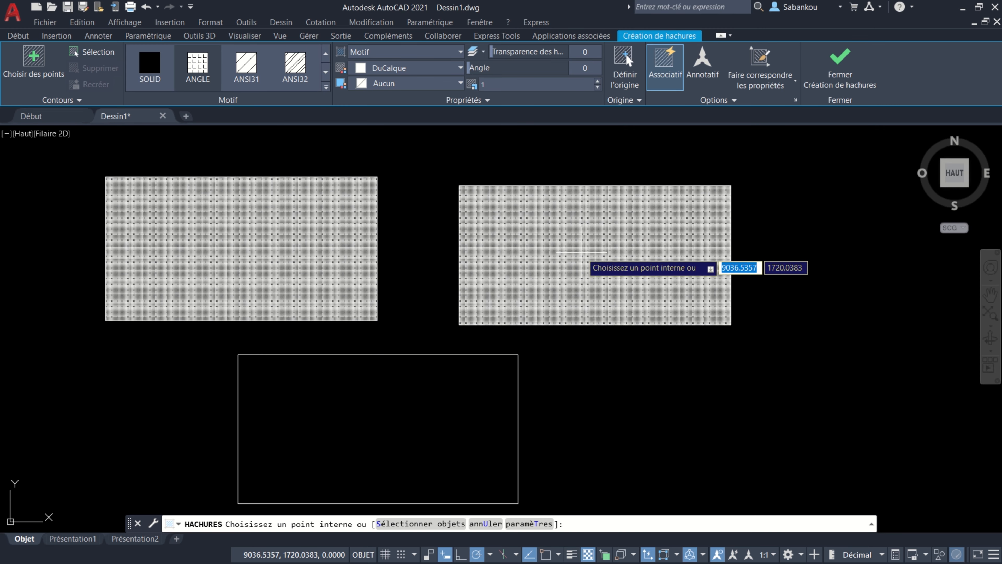
{"action": "left_click", "coordinate": [581, 252]}
{"action": "key", "text": "Return"}
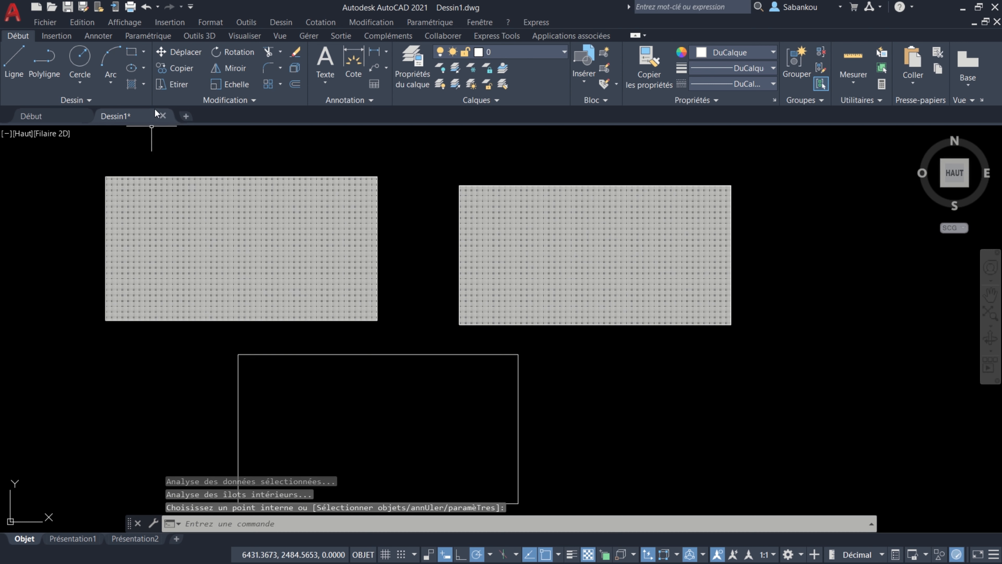
{"action": "left_click", "coordinate": [132, 83]}
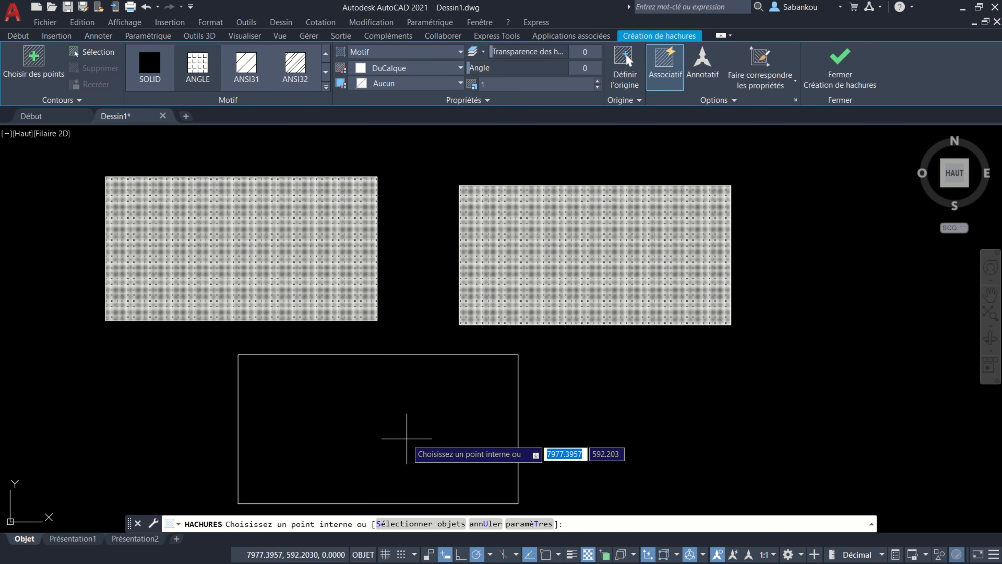
{"action": "left_click", "coordinate": [402, 420]}
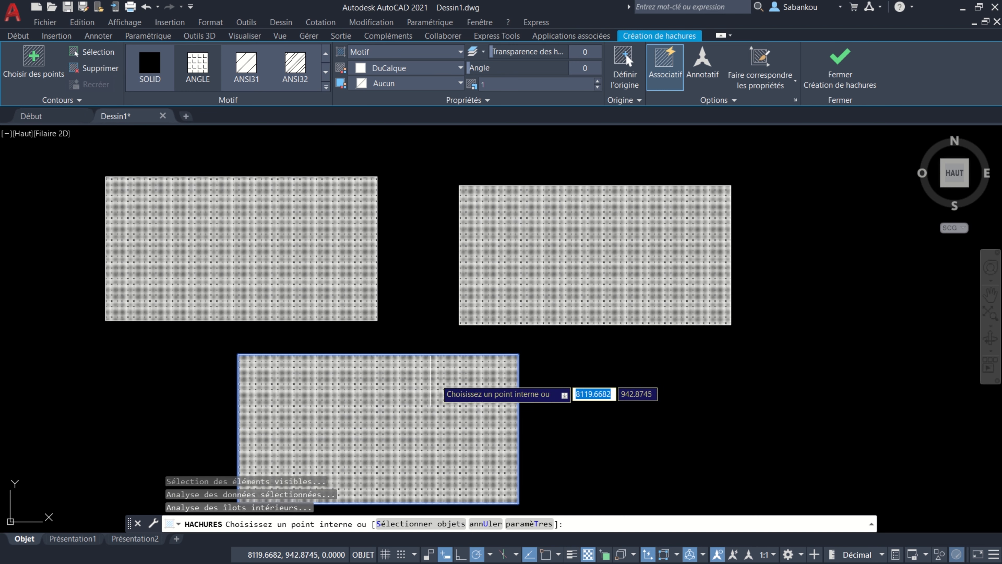
{"action": "key", "text": "Return"}
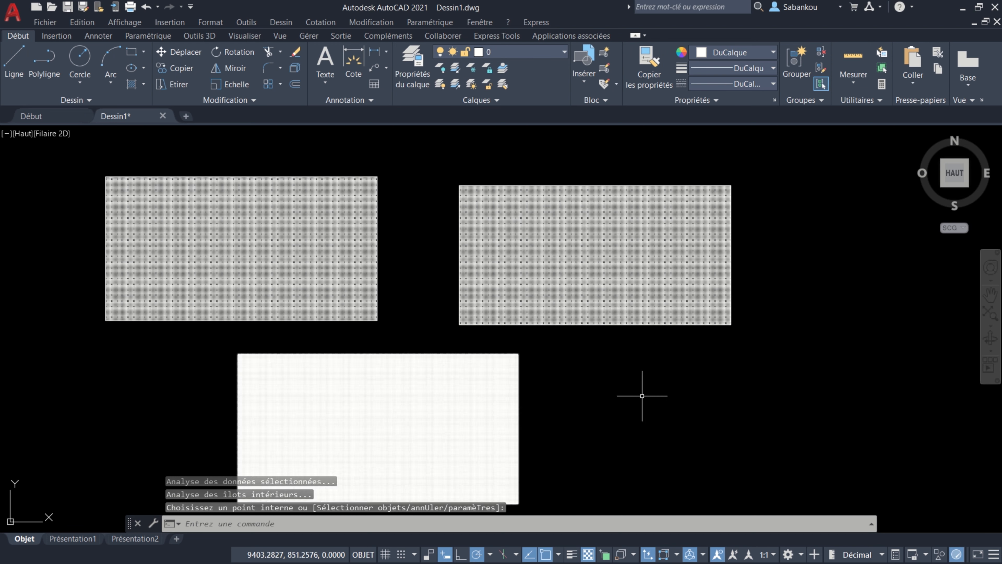
Select the hatches of the two upper rectangles one at a time to check that each is an independent object
{"action": "middle_click_drag", "start_coordinate": [644, 394], "coordinate": [623, 382]}
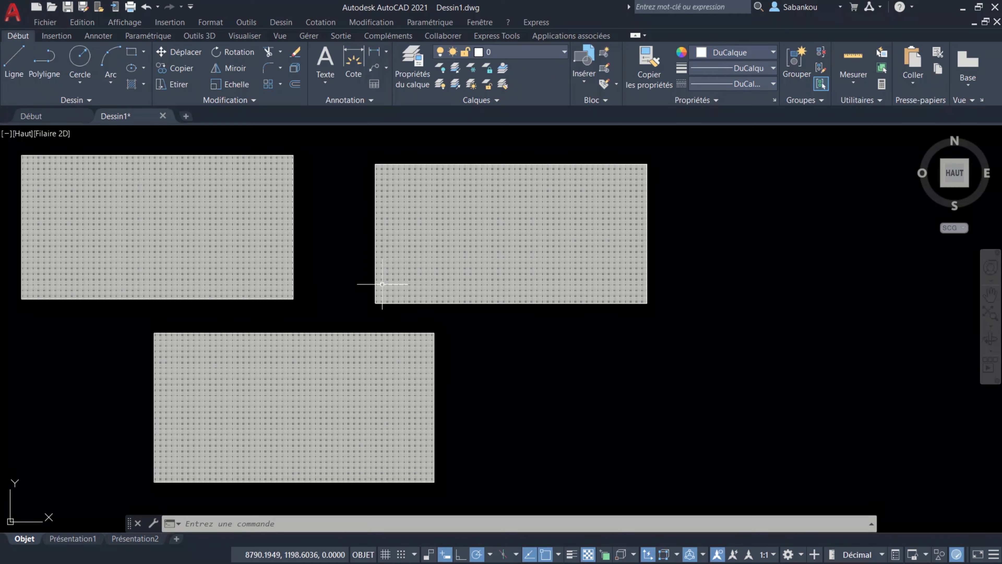
{"action": "left_click", "coordinate": [285, 246]}
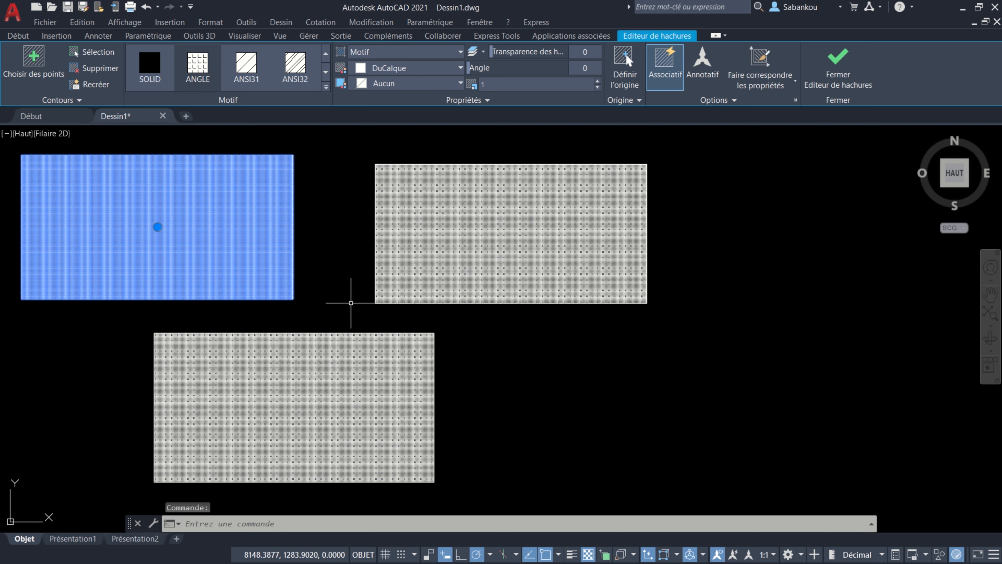
{"action": "key", "text": "Escape"}
{"action": "left_click", "coordinate": [413, 248]}
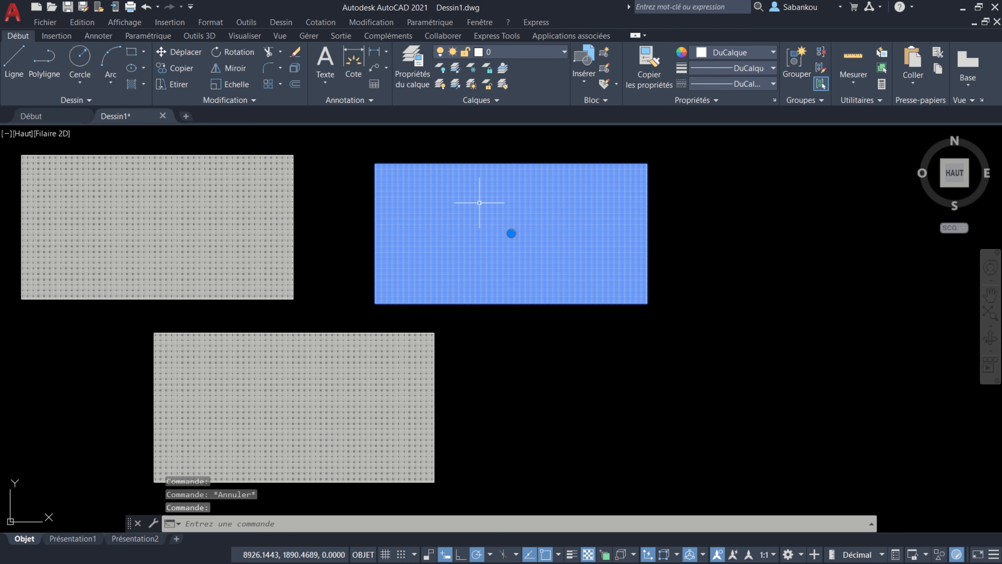
{"action": "key", "text": "Escape"}
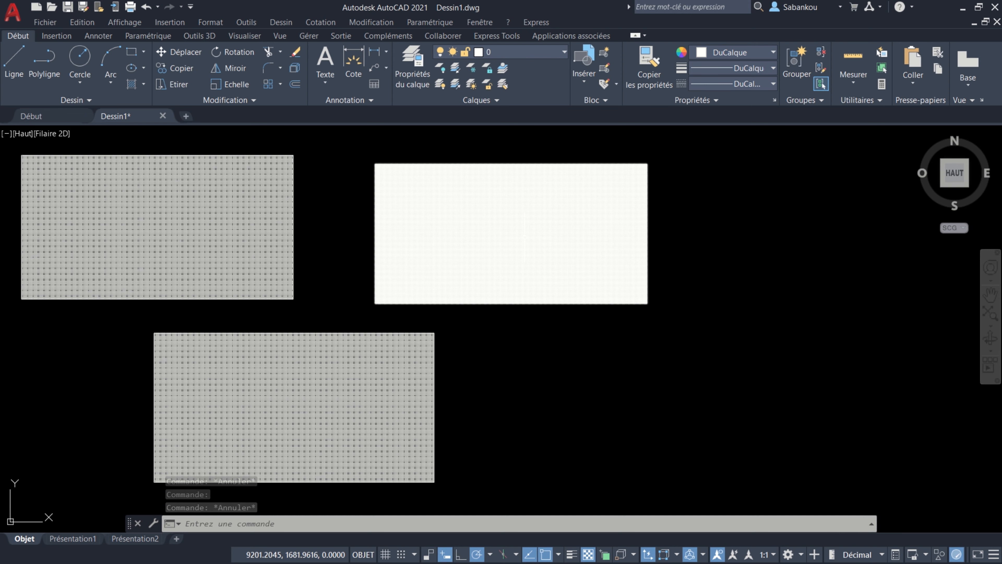
{"action": "left_click", "coordinate": [525, 235]}
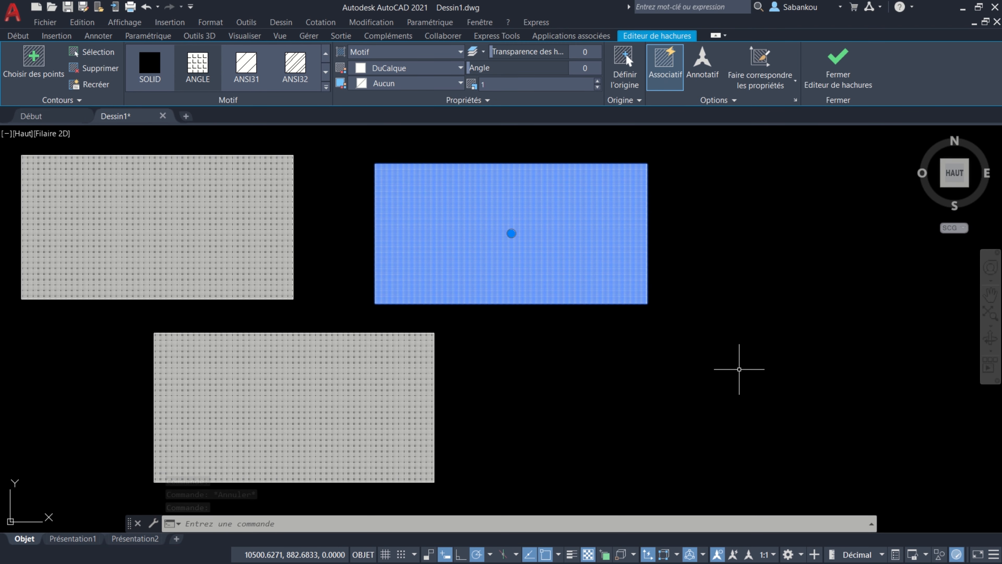
{"action": "key", "text": "Escape"}
Draw two more separate rectangles to the right of the hatched ones, the second lower and further right than the first
{"action": "mouse_move", "coordinate": [739, 369]}
{"action": "middle_mouse_down"}
{"action": "mouse_move", "coordinate": [648, 371]}
{"action": "mouse_move", "coordinate": [666, 362]}
{"action": "middle_mouse_up"}
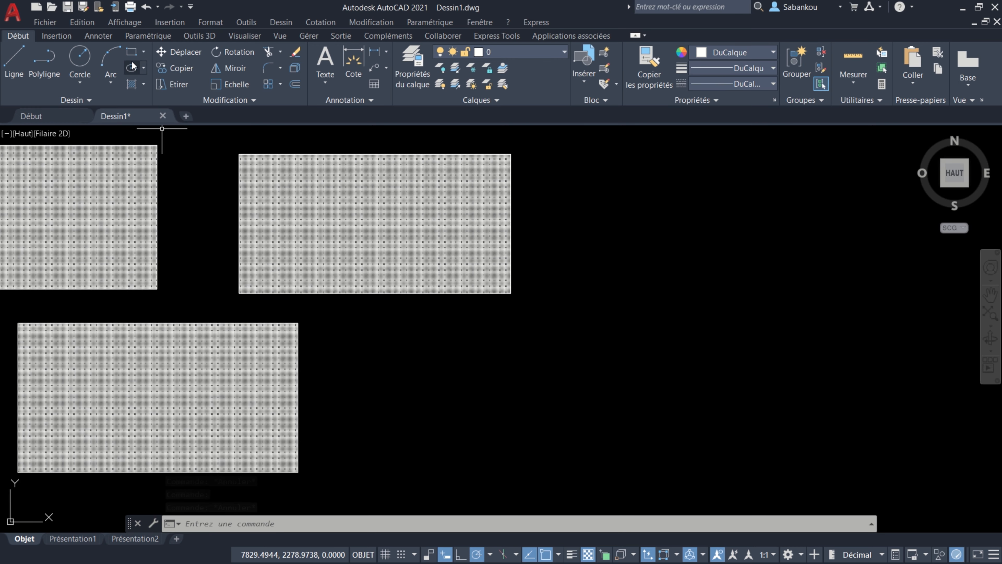
{"action": "left_click", "coordinate": [131, 51]}
{"action": "left_click", "coordinate": [600, 269]}
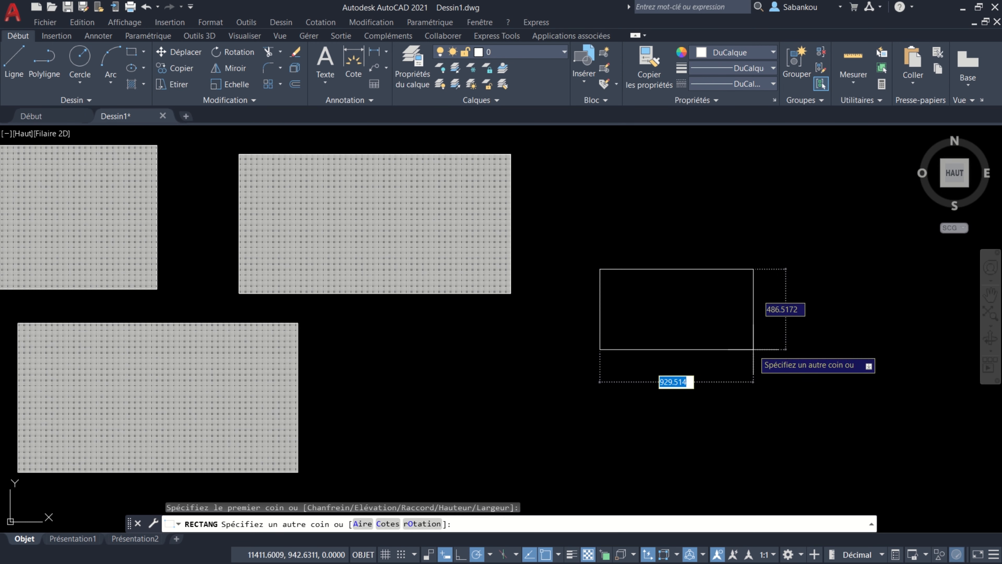
{"action": "left_click", "coordinate": [833, 366]}
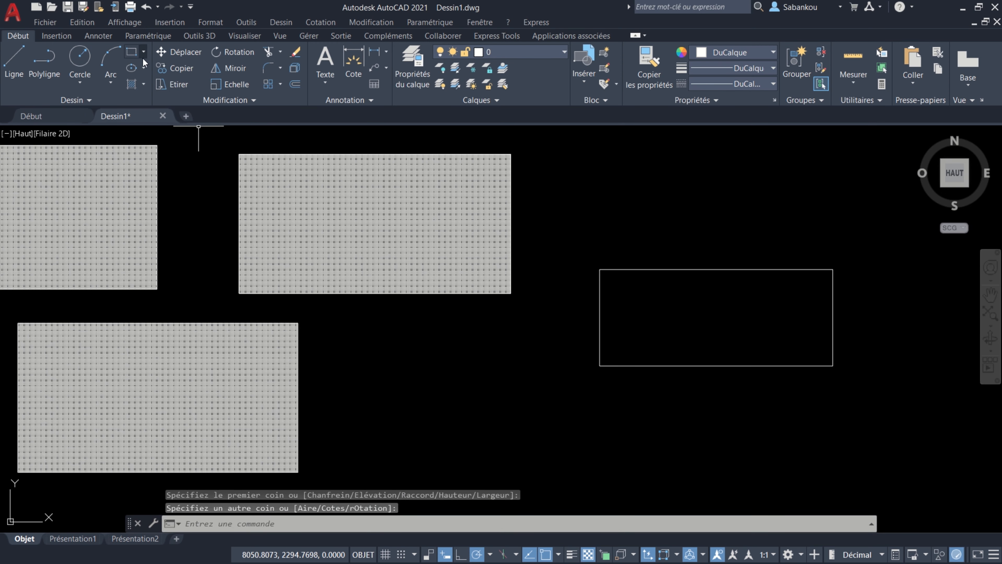
{"action": "left_click", "coordinate": [135, 53]}
{"action": "mouse_move", "coordinate": [824, 395]}
{"action": "middle_mouse_down"}
{"action": "mouse_move", "coordinate": [763, 393]}
{"action": "mouse_move", "coordinate": [668, 356]}
{"action": "middle_mouse_up"}
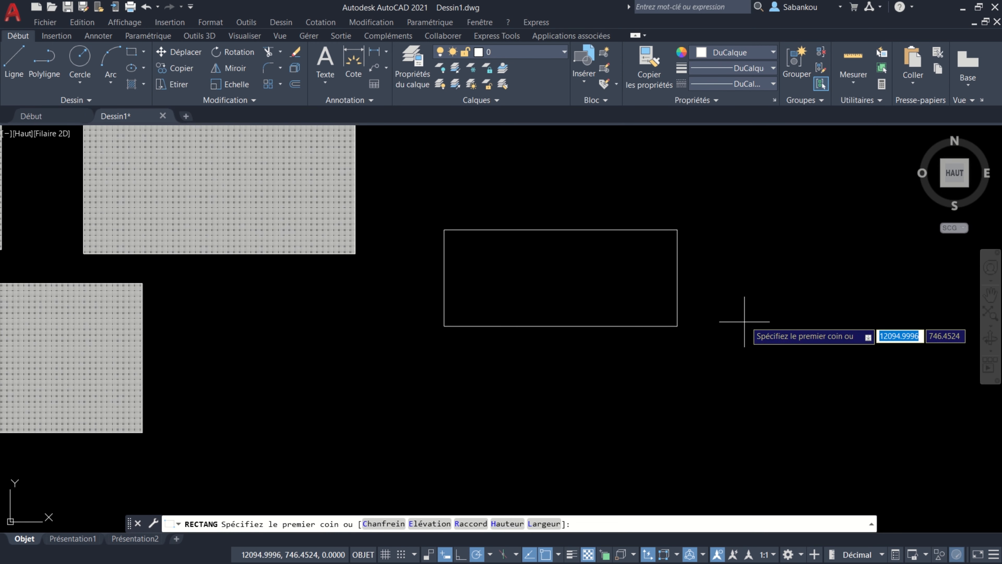
{"action": "left_click", "coordinate": [740, 305]}
{"action": "left_click", "coordinate": [932, 437]}
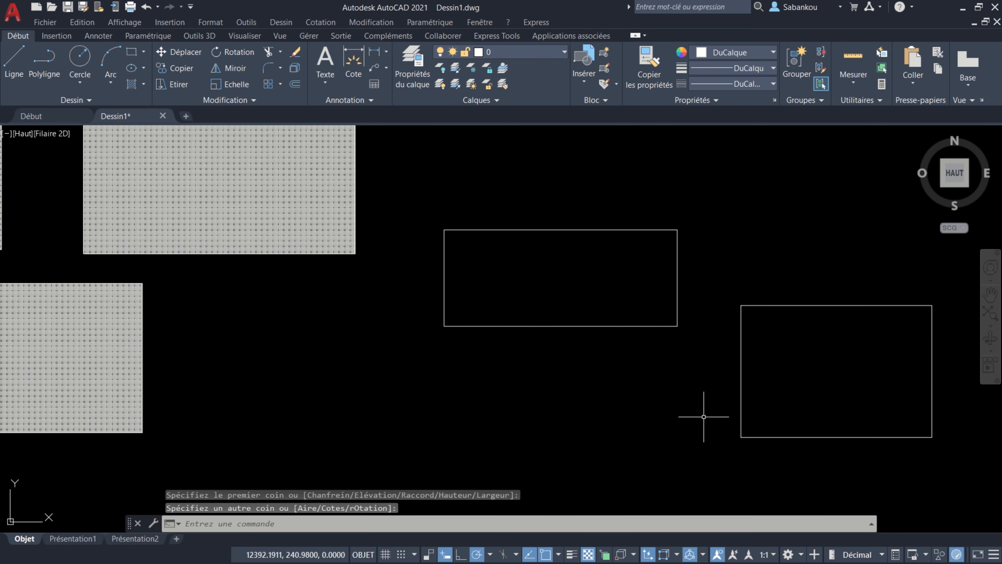
Hatch the interiors of both new rectangles together within a single Hatch command, using the current pattern
{"action": "left_click", "coordinate": [133, 83]}
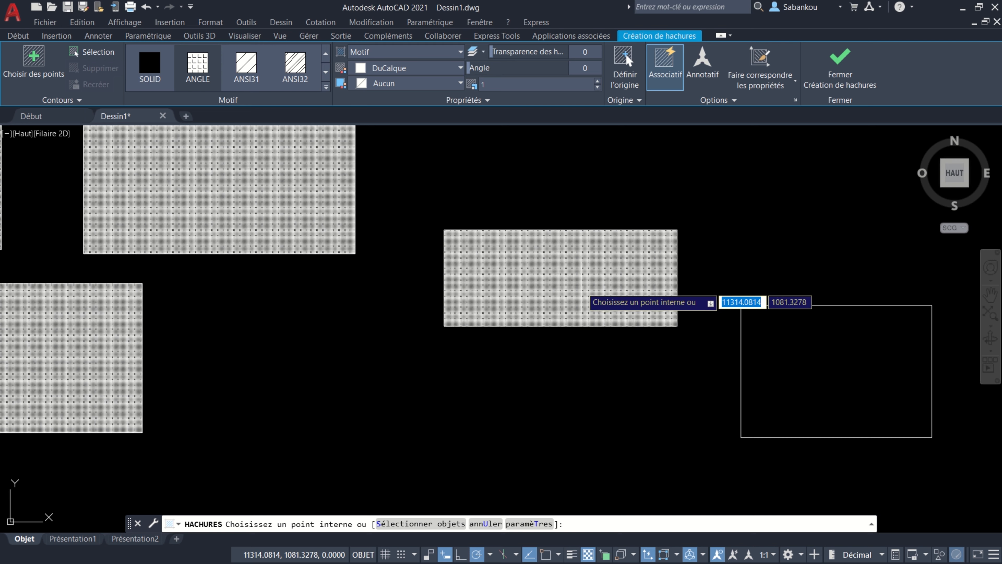
{"action": "left_click", "coordinate": [582, 285]}
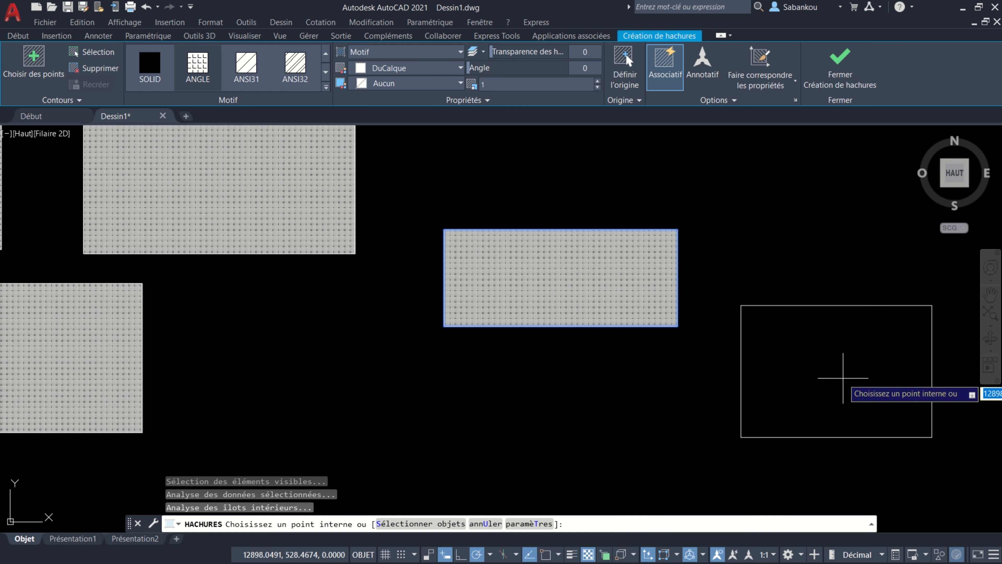
{"action": "left_click", "coordinate": [838, 374]}
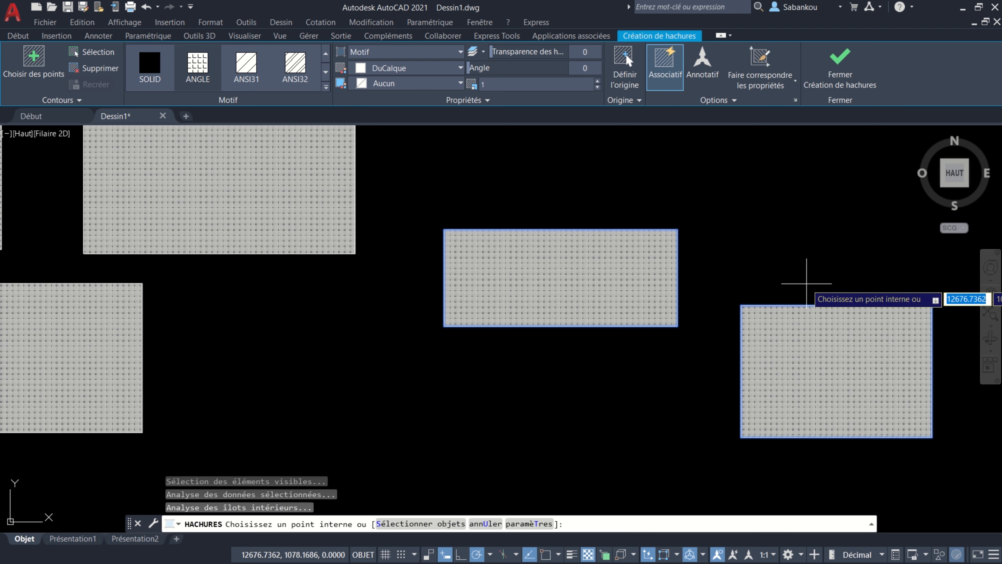
{"action": "key", "text": "Return"}
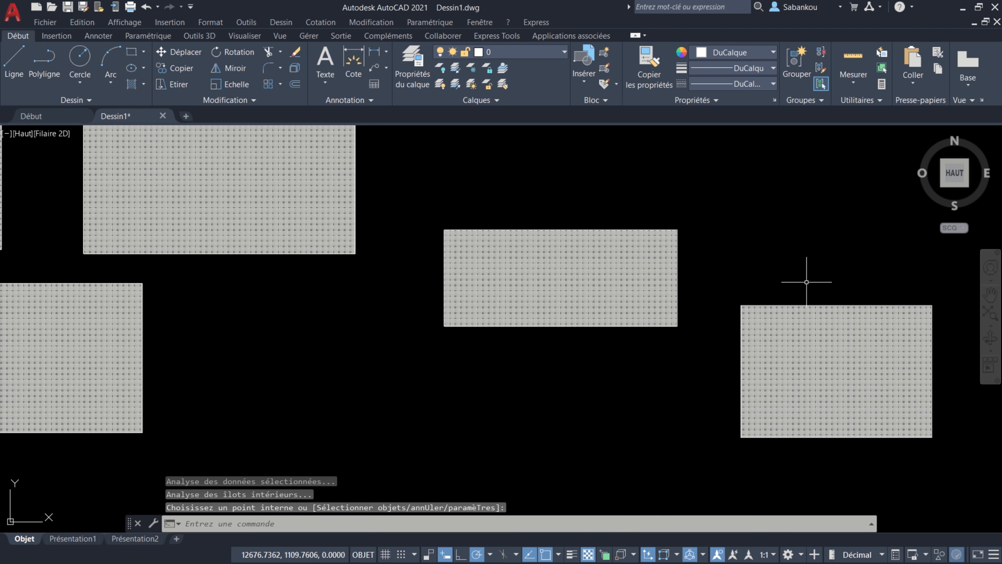
Select the hatch shared by the two new rectangles, delete it, and undo the deletion
{"action": "middle_click_drag", "start_coordinate": [754, 293], "coordinate": [678, 294]}
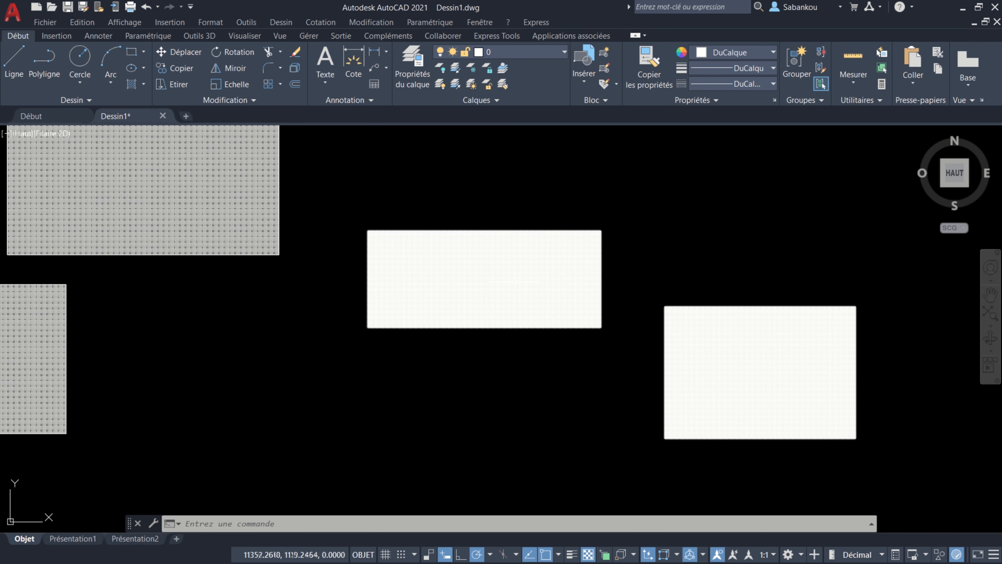
{"action": "left_click", "coordinate": [497, 280]}
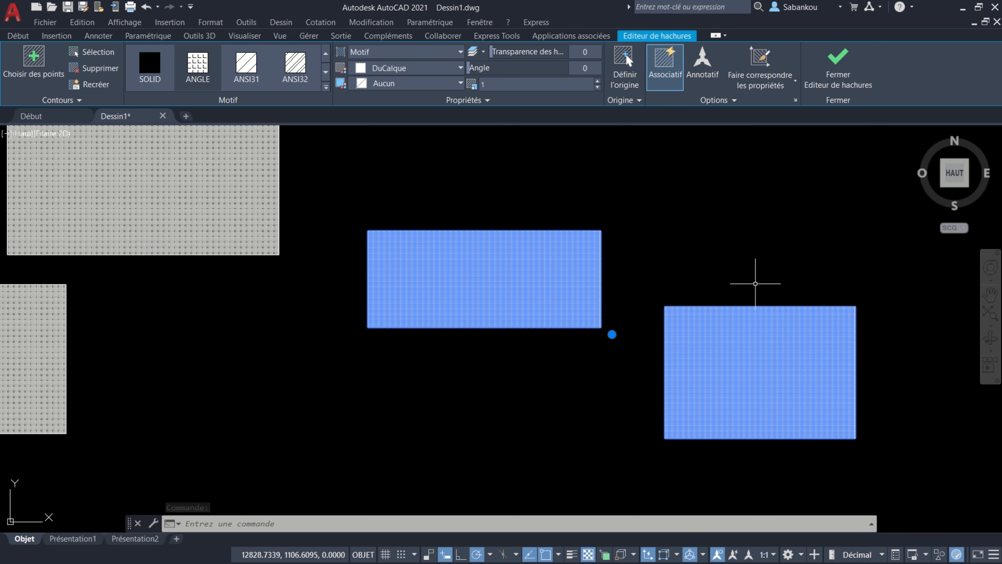
{"action": "key", "text": "Delete"}
{"action": "key", "text": "ctrl+z"}
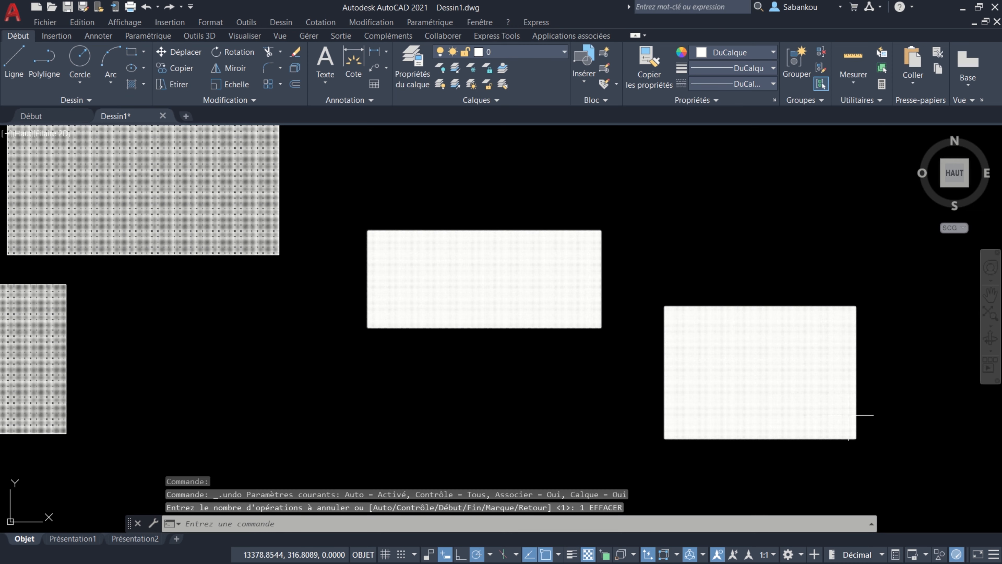
Delete the two extra rectangles on the far right together with their shared hatch
{"action": "left_click", "coordinate": [894, 469]}
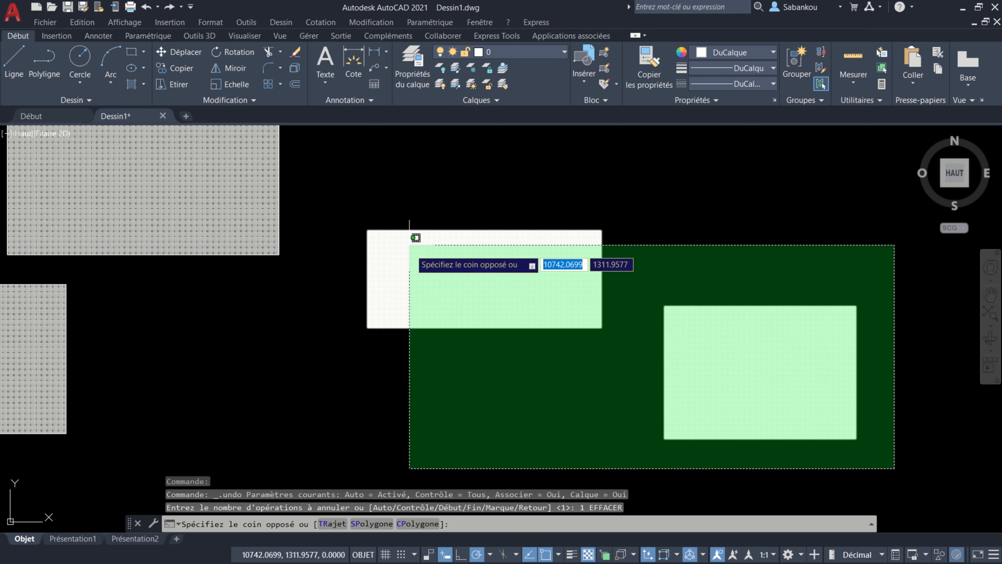
{"action": "left_click", "coordinate": [395, 192]}
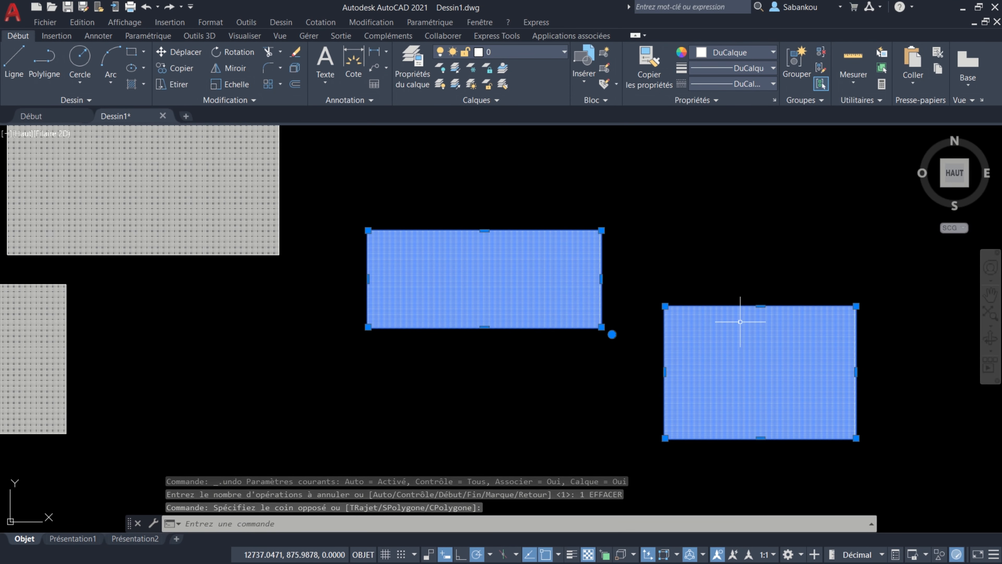
{"action": "key", "text": "Delete"}
Set the pattern scale of the three remaining rectangles' hatches to 30 and clear the selection
{"action": "scroll", "coordinate": [456, 321], "scroll_direction": "down", "scroll_amount": 2}
{"action": "middle_click_drag", "start_coordinate": [456, 321], "coordinate": [727, 331]}
{"action": "scroll", "coordinate": [557, 307], "scroll_direction": "up", "scroll_amount": 2}
{"action": "mouse_move", "coordinate": [557, 306]}
{"action": "middle_mouse_down"}
{"action": "mouse_move", "coordinate": [727, 368]}
{"action": "mouse_move", "coordinate": [749, 341]}
{"action": "middle_mouse_up"}
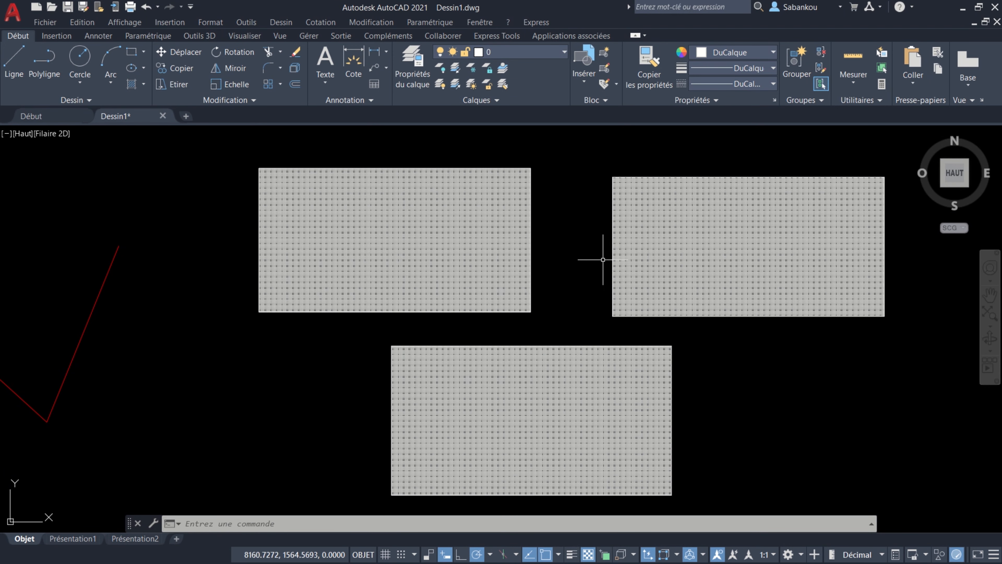
{"action": "left_click", "coordinate": [430, 240]}
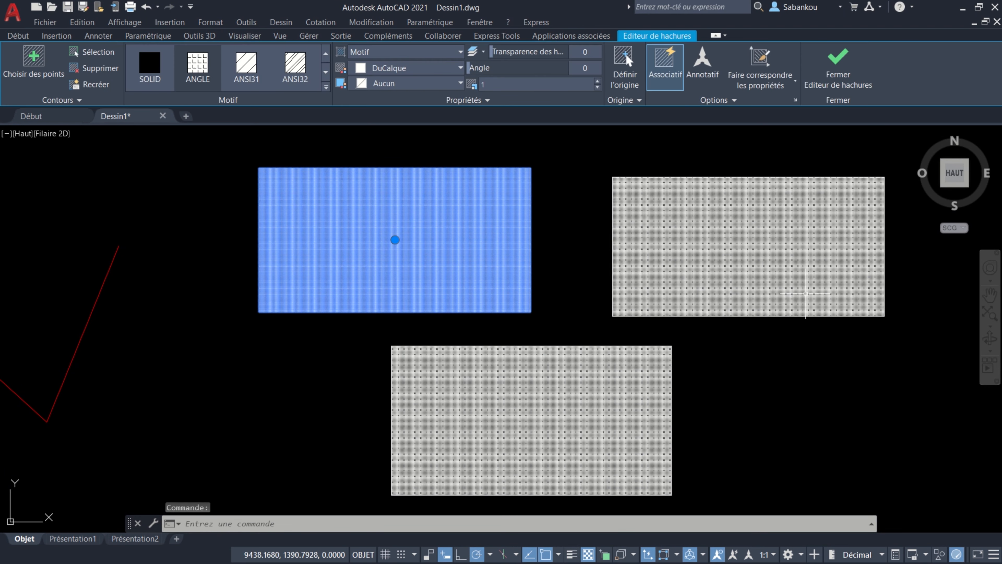
{"action": "left_click", "coordinate": [783, 261]}
{"action": "left_click", "coordinate": [571, 414]}
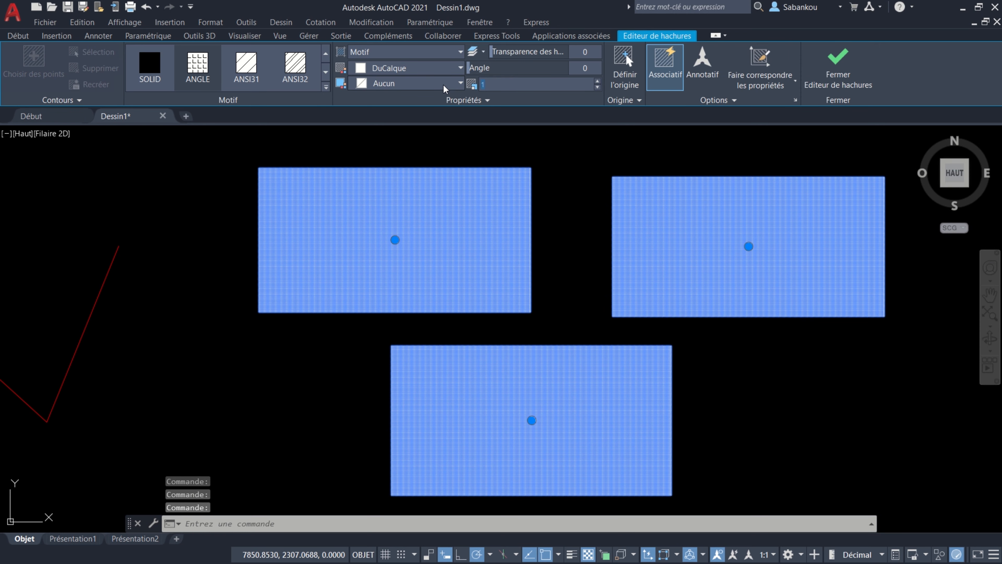
{"action": "type", "text": "30"}
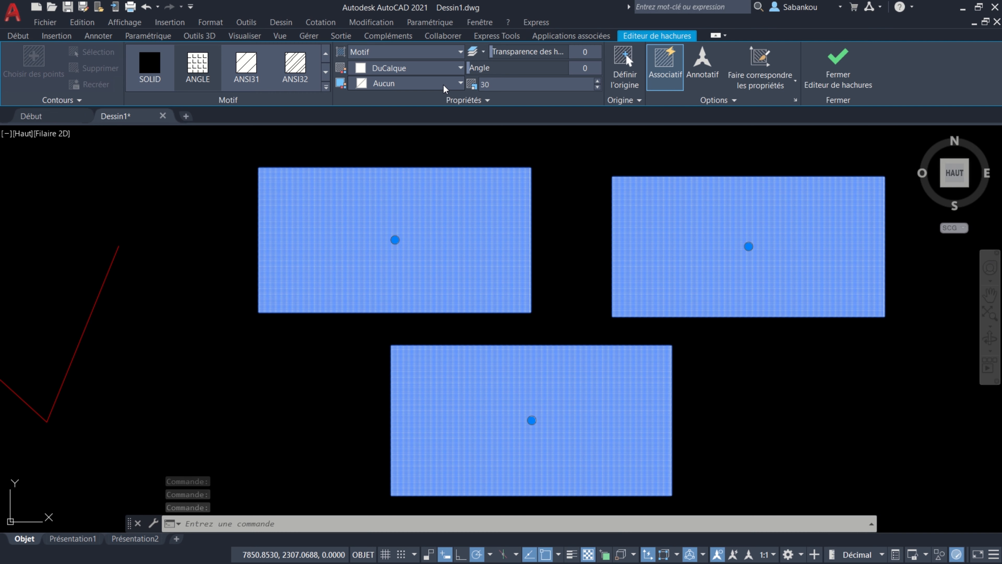
{"action": "key", "text": "Return"}
{"action": "middle_click_drag", "start_coordinate": [810, 360], "coordinate": [783, 357]}
{"action": "key", "text": "Escape"}
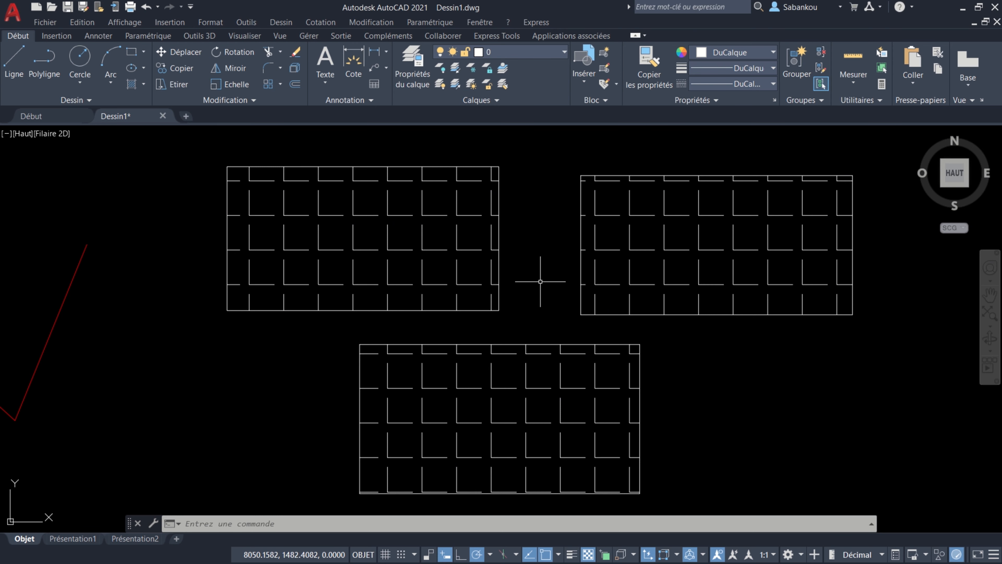
Change the colour of the upper-left rectangle's hatch to red (Rouge) and clear the selection
{"action": "left_click", "coordinate": [428, 248]}
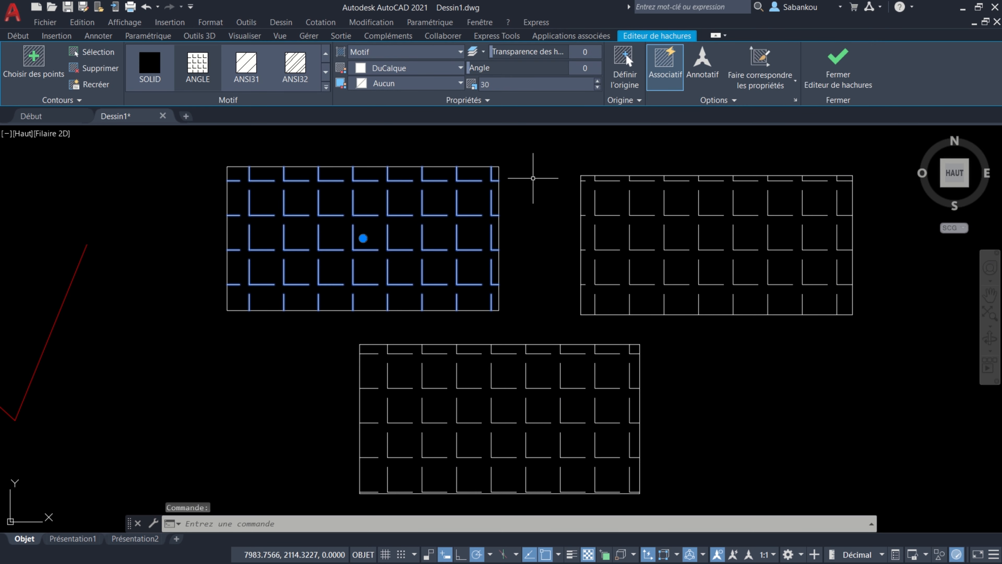
{"action": "left_click", "coordinate": [460, 67]}
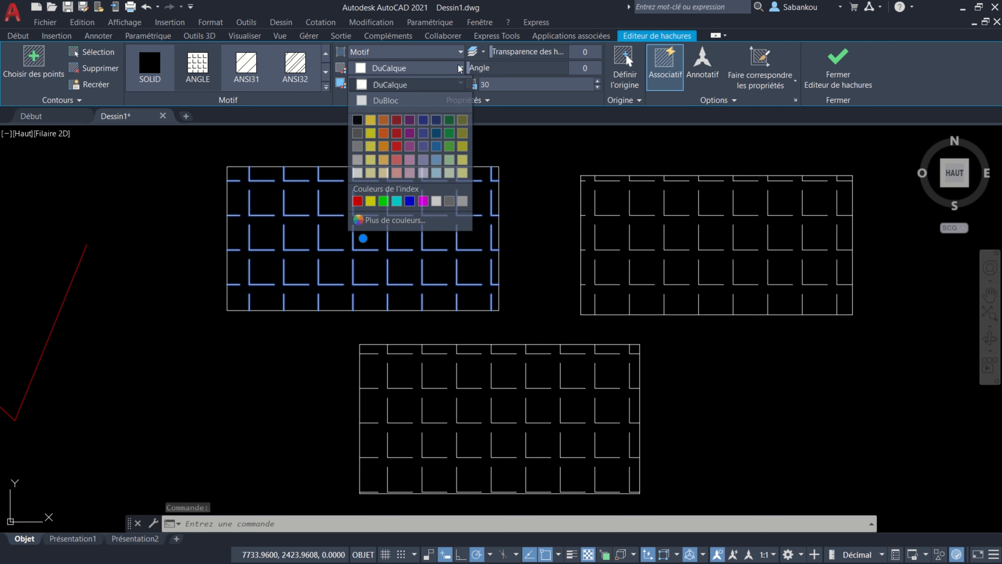
{"action": "left_click", "coordinate": [357, 201]}
{"action": "key", "text": "Escape"}
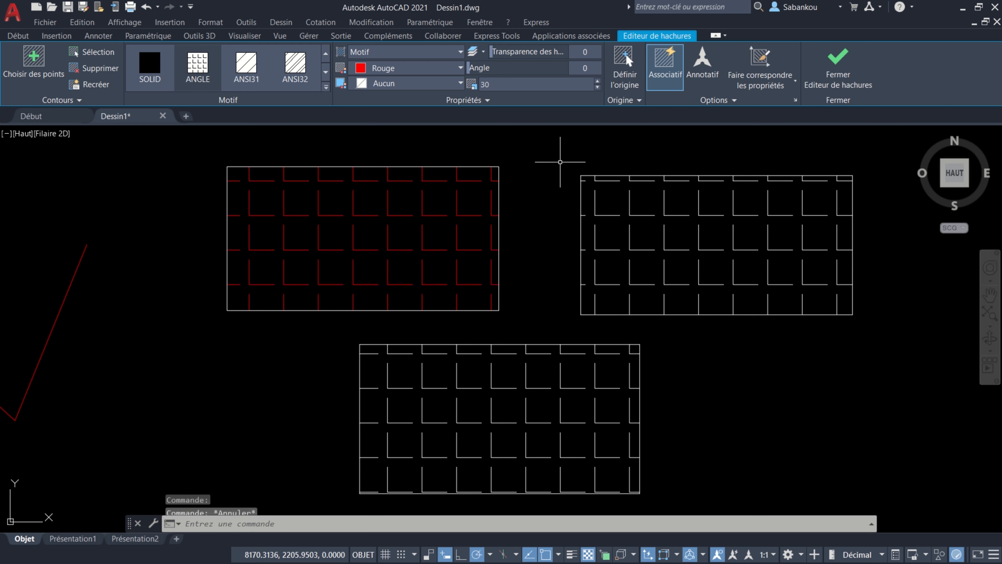
Change the upper-right rectangle's hatch pattern to ANSI31 and clear the selection
{"action": "left_click", "coordinate": [738, 216]}
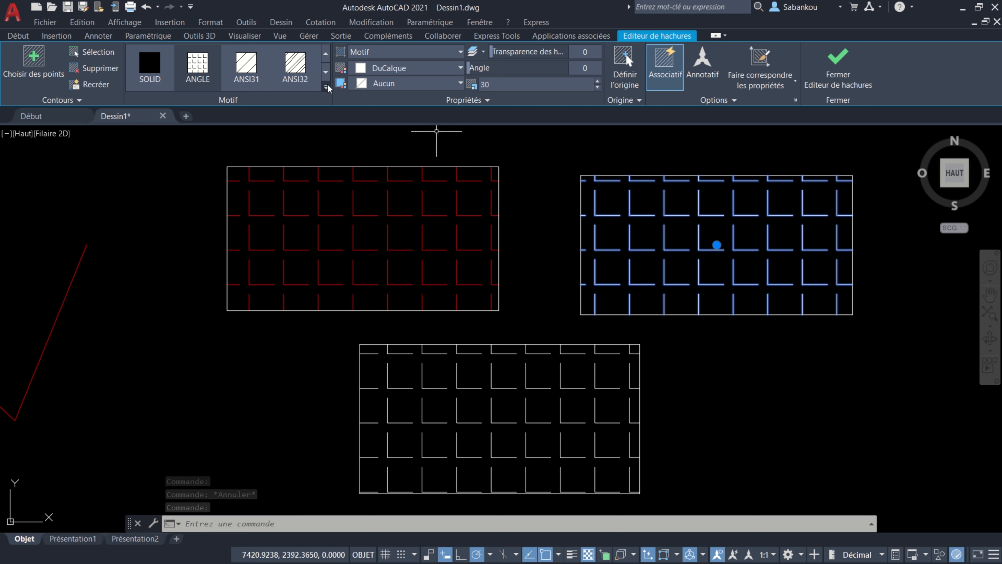
{"action": "left_click", "coordinate": [248, 67]}
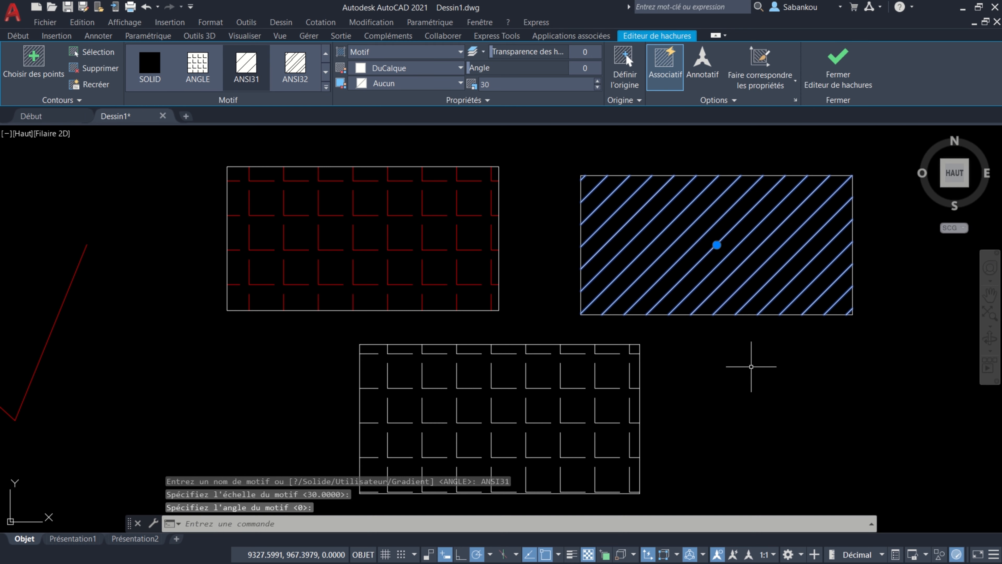
{"action": "key", "text": "Escape"}
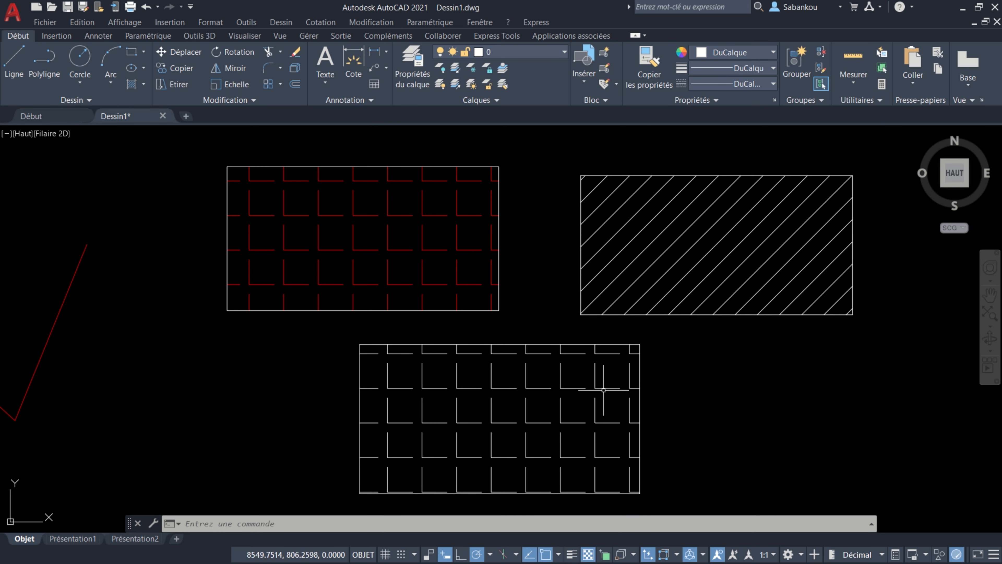
Change the lower rectangle's hatch pattern to ANSI34 and clear the selection
{"action": "left_click", "coordinate": [573, 379]}
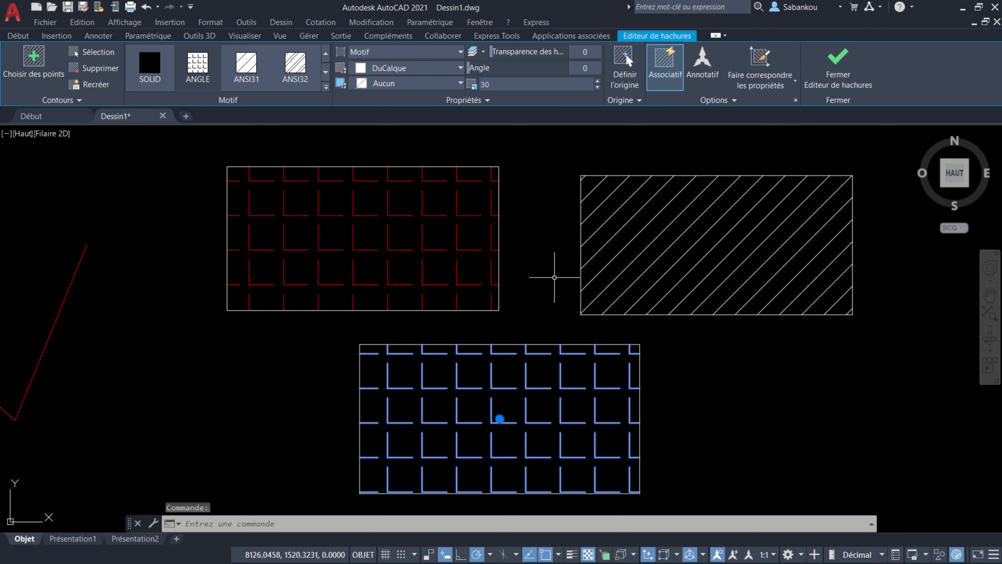
{"action": "left_click", "coordinate": [325, 86]}
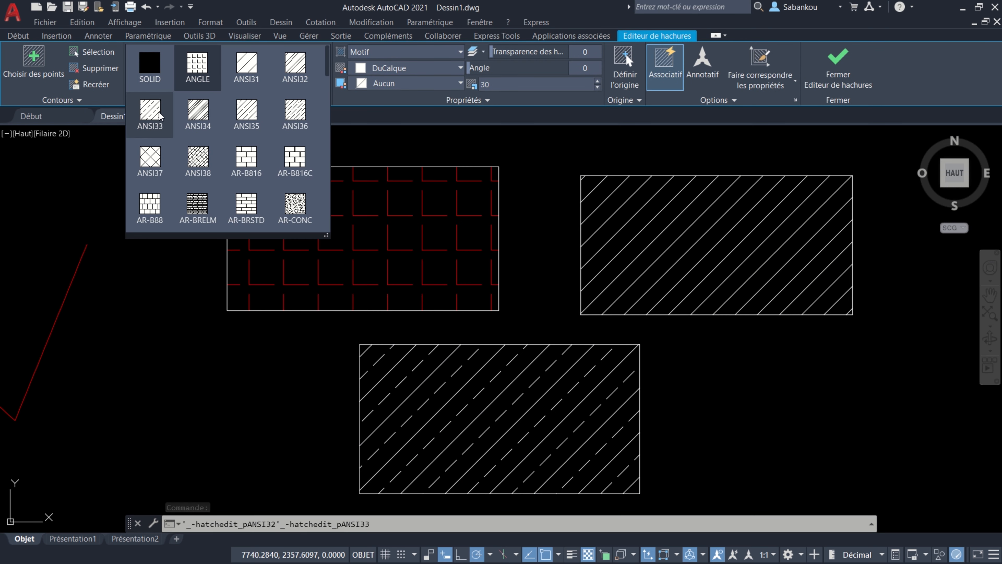
{"action": "left_click", "coordinate": [199, 118]}
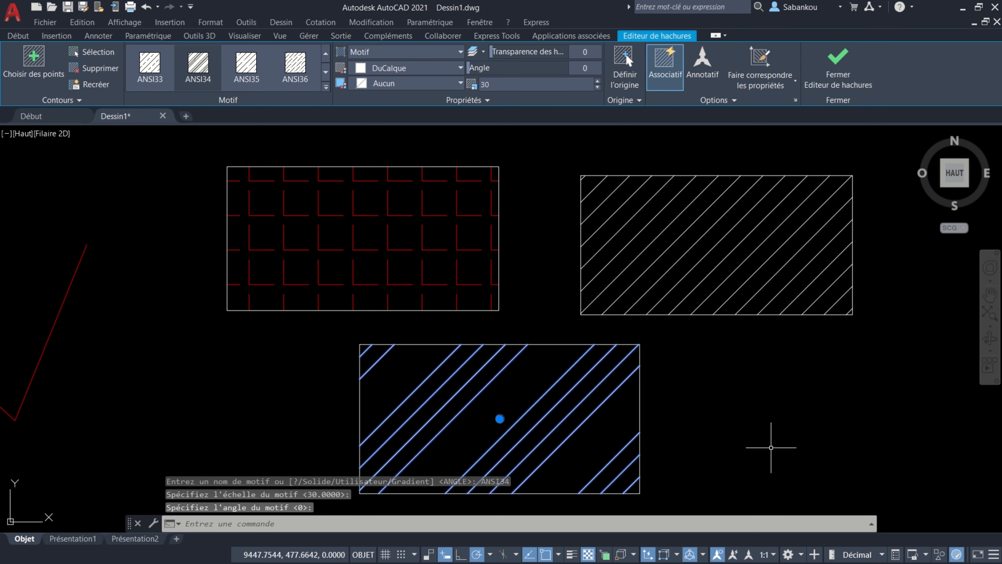
{"action": "key", "text": "Escape"}
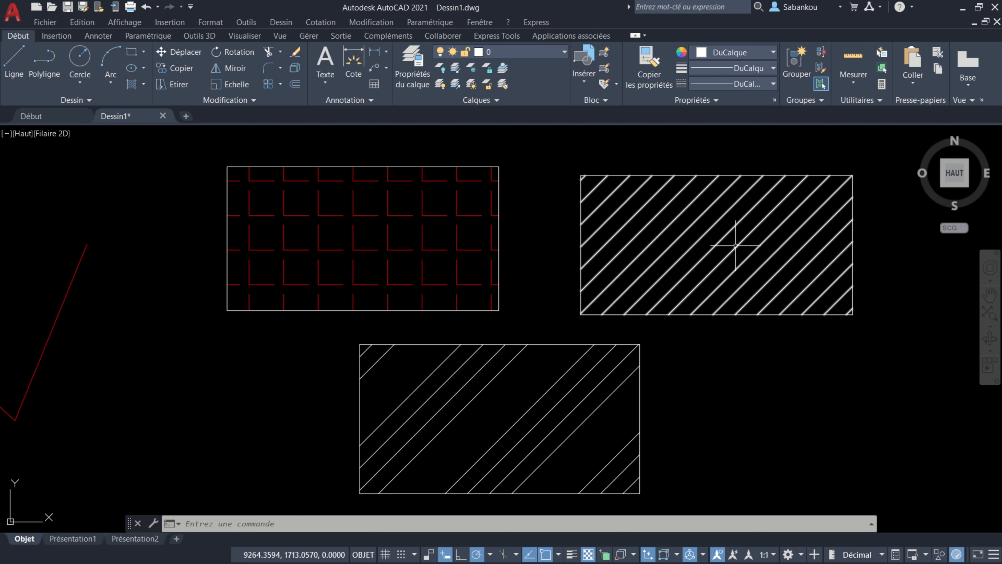
Match the properties of the upper-left rectangle's red hatch onto the upper-right rectangle's hatch
{"action": "left_click", "coordinate": [650, 75]}
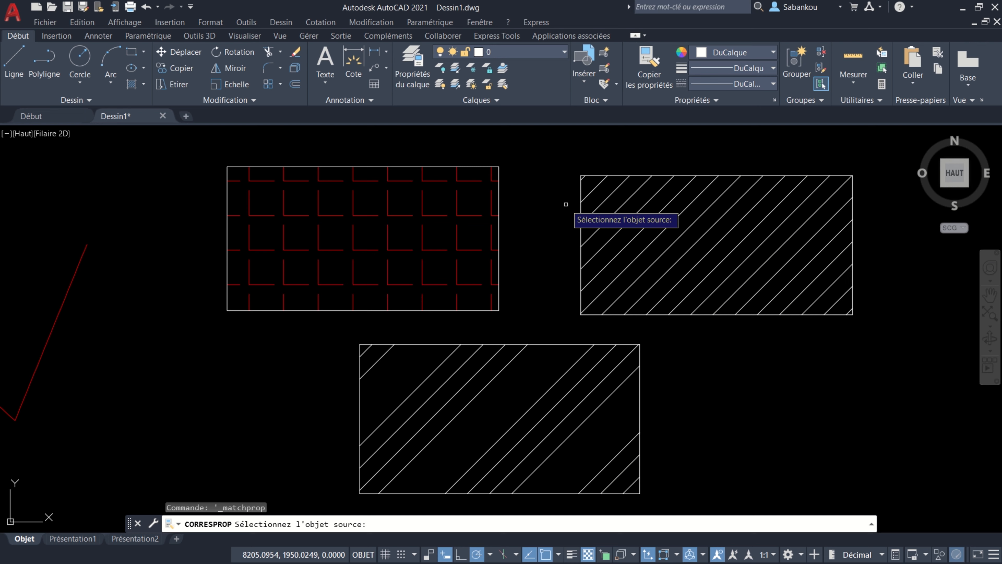
{"action": "left_click", "coordinate": [459, 207]}
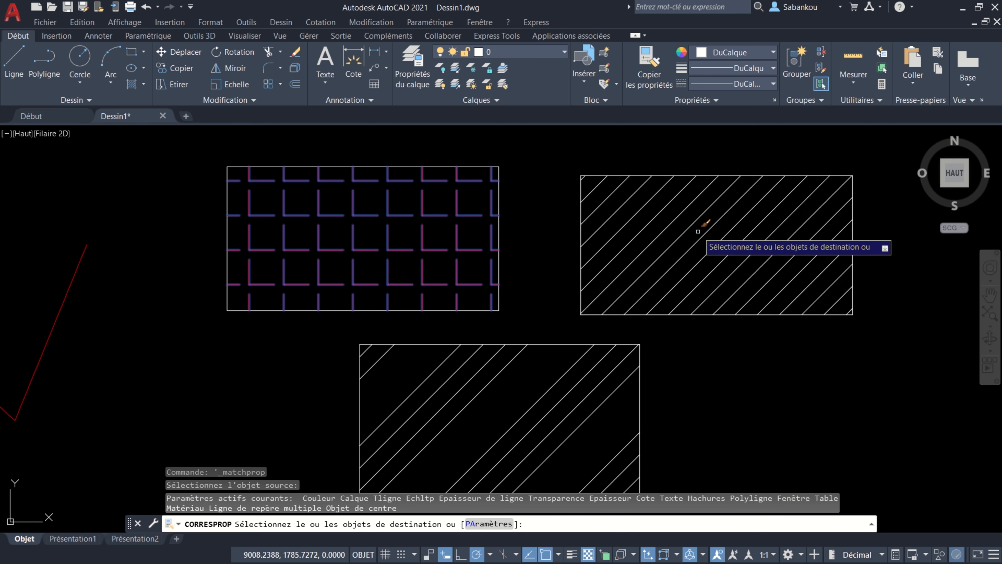
{"action": "left_click", "coordinate": [715, 223]}
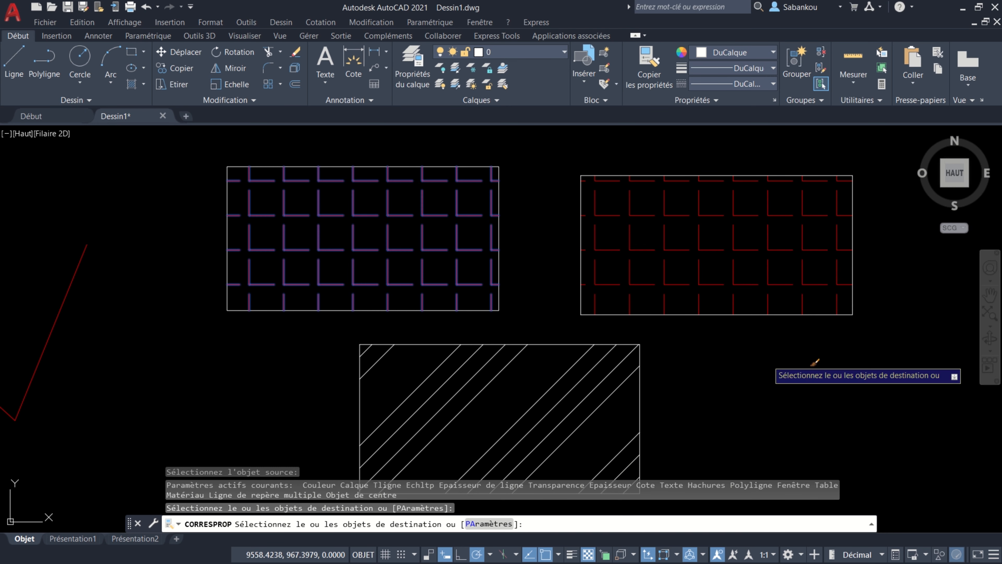
{"action": "key", "text": "Escape"}
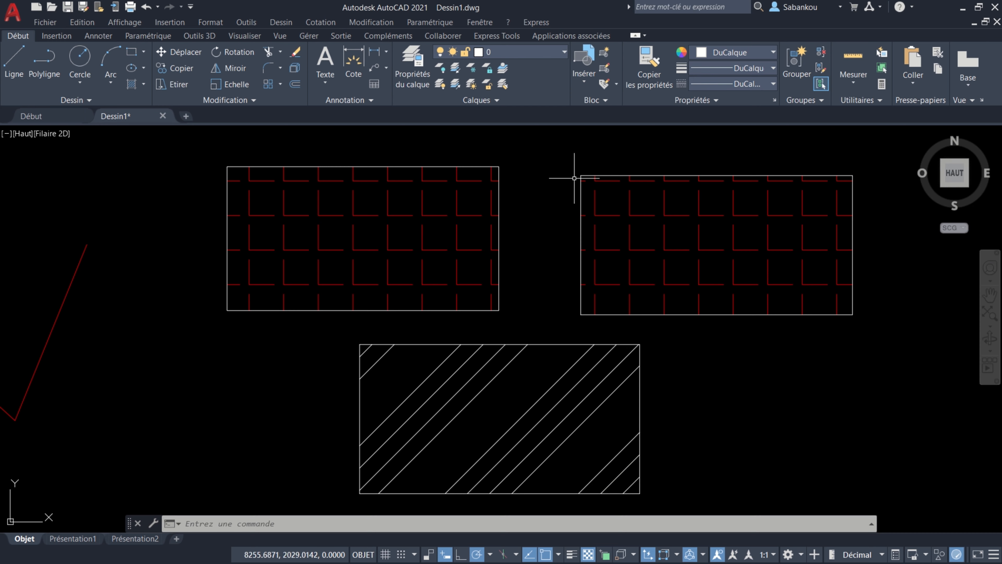
Match the upper-left hatch's properties onto the lower rectangle's hatch, with the colour (Couleur) excluded in the property settings
{"action": "left_click", "coordinate": [649, 85]}
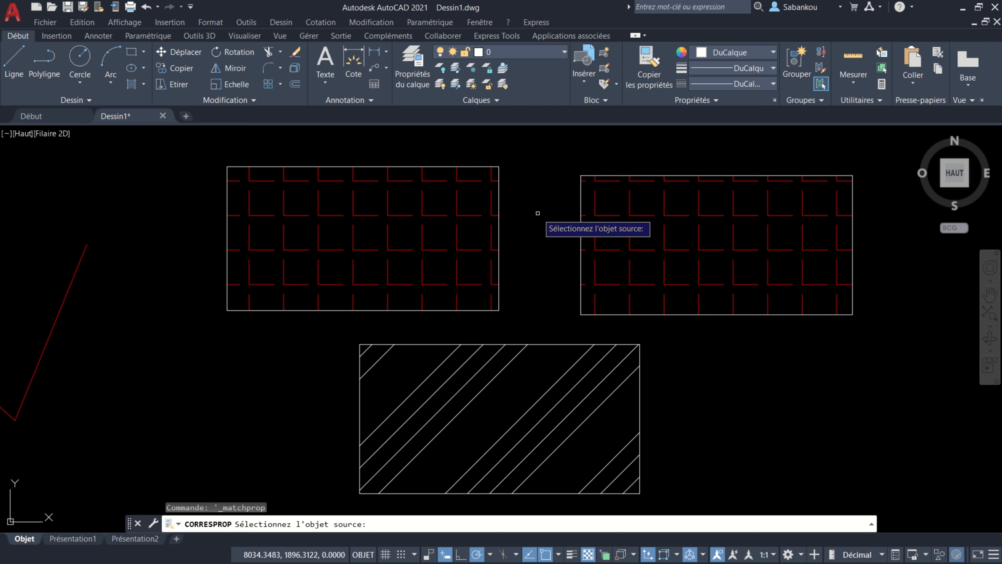
{"action": "left_click", "coordinate": [437, 214]}
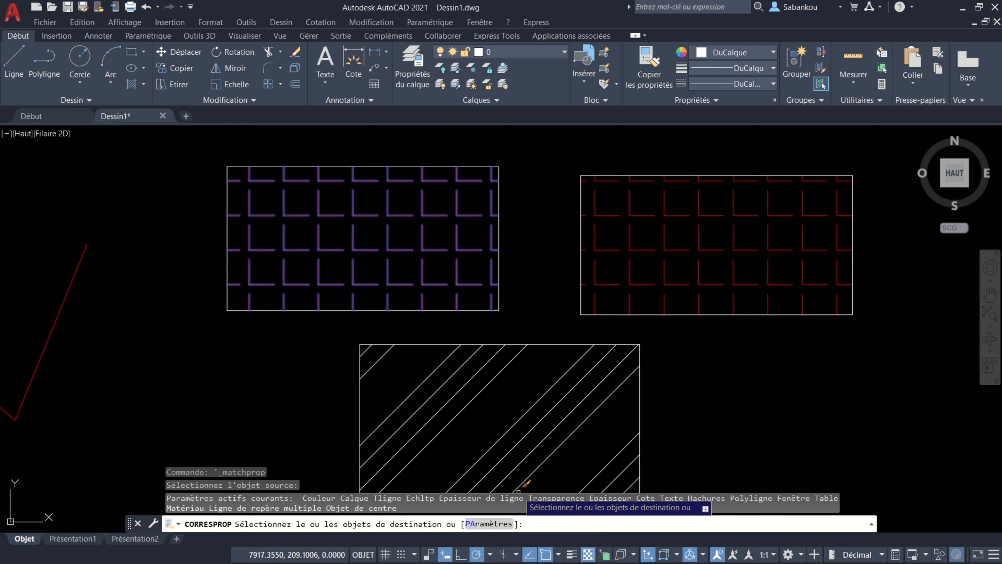
{"action": "left_click", "coordinate": [497, 525]}
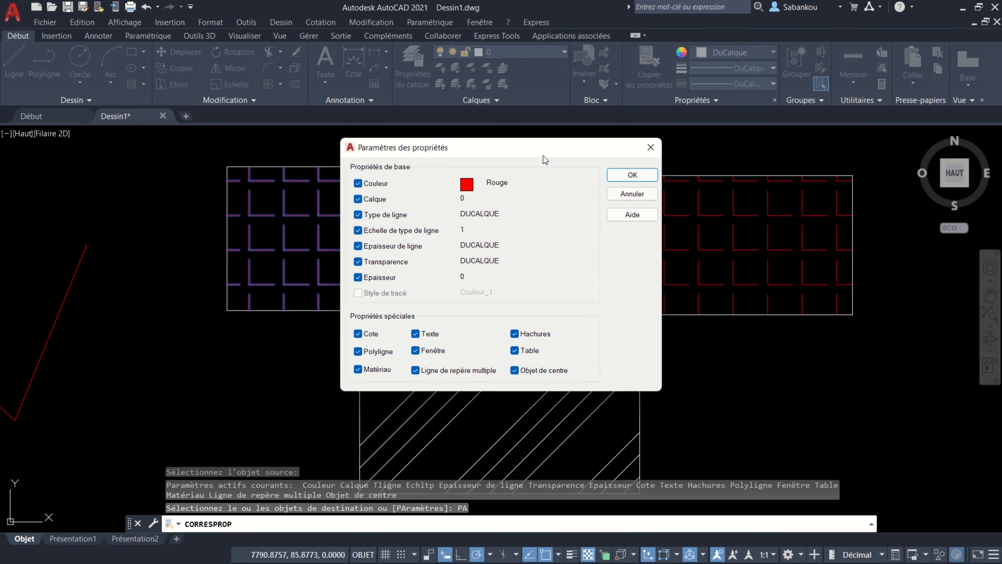
{"action": "left_click", "coordinate": [357, 183]}
{"action": "left_click", "coordinate": [632, 175]}
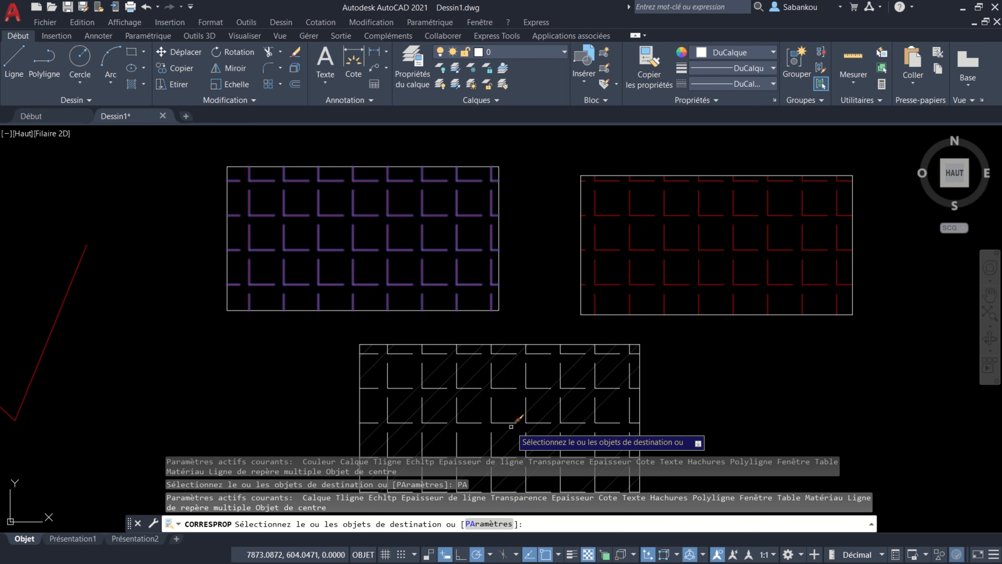
{"action": "left_click", "coordinate": [494, 380]}
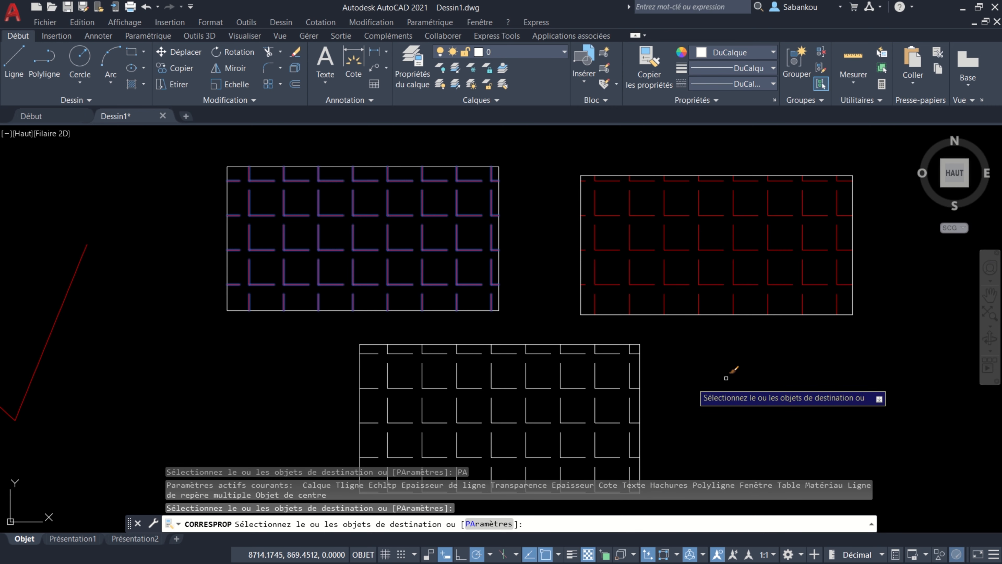
{"action": "key", "text": "Return"}
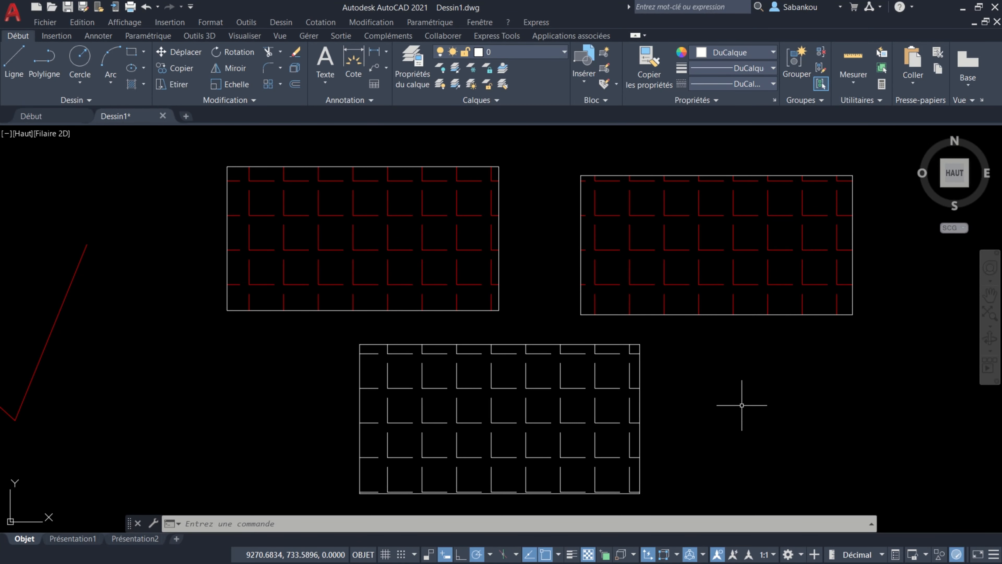
Create a new drawing and draw a wide rectangle near its centre
{"action": "left_click", "coordinate": [186, 116]}
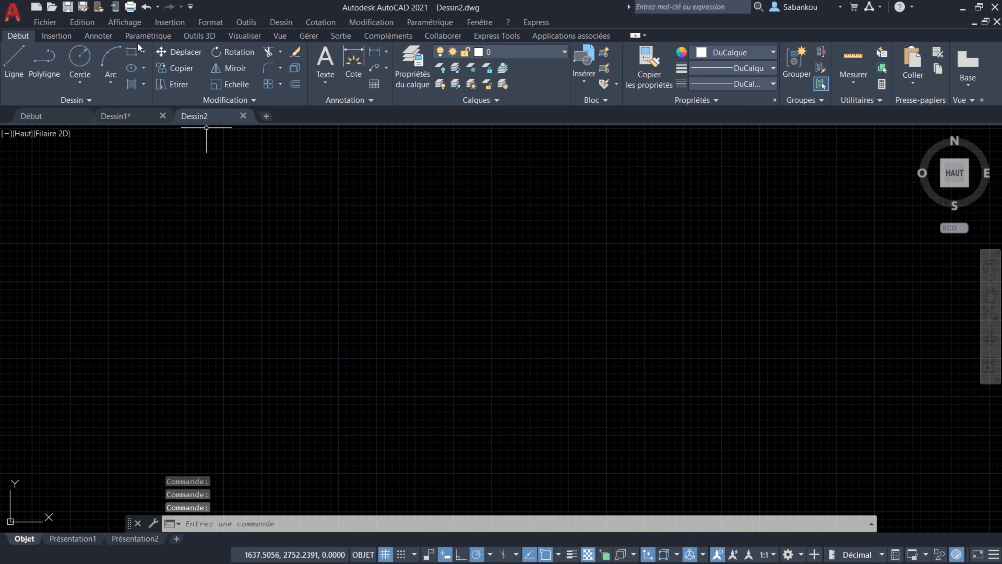
{"action": "left_click", "coordinate": [132, 51]}
{"action": "left_click", "coordinate": [269, 235]}
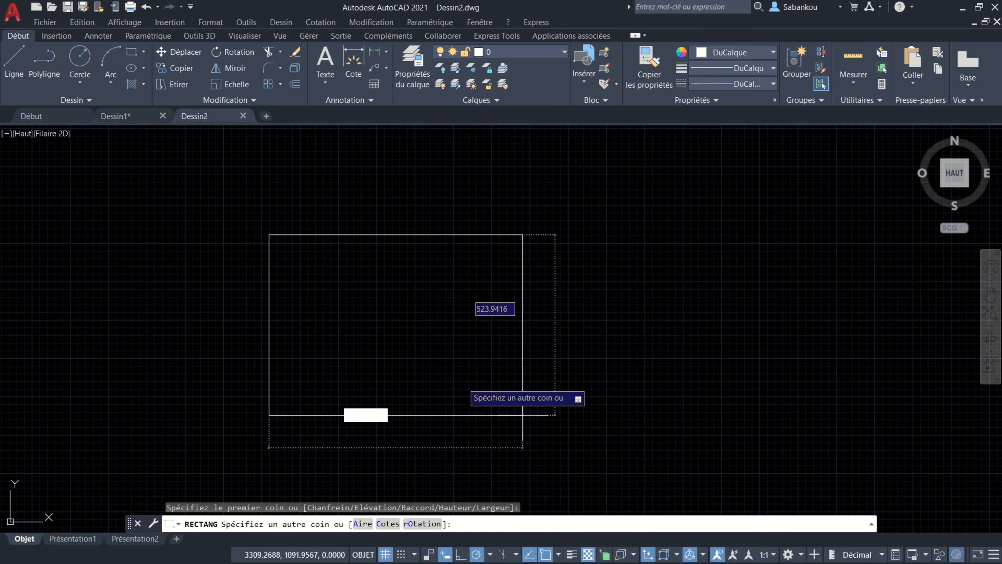
{"action": "left_click", "coordinate": [653, 419]}
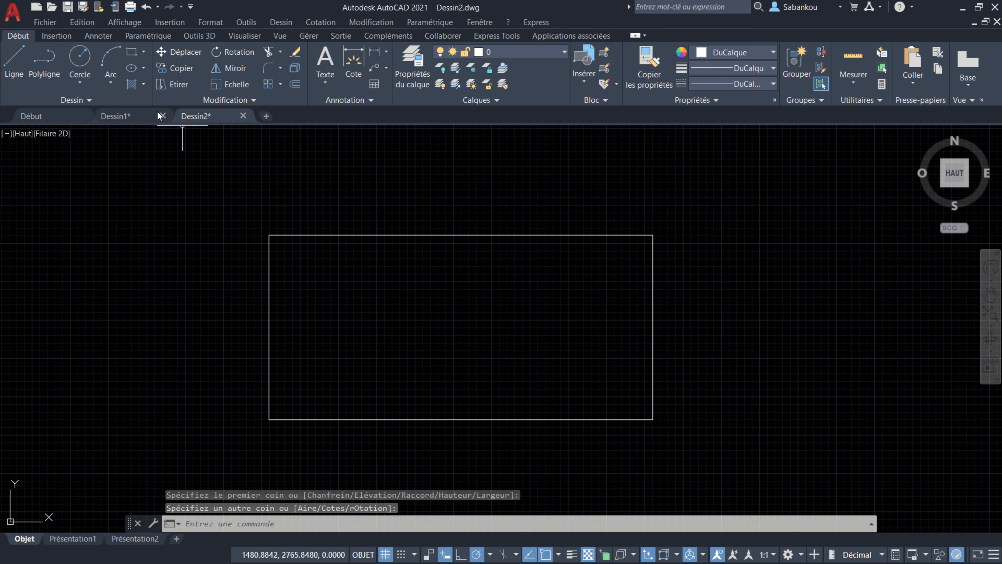
Hatch the interior of the new rectangle with the current ANGLE pattern
{"action": "left_click", "coordinate": [132, 84]}
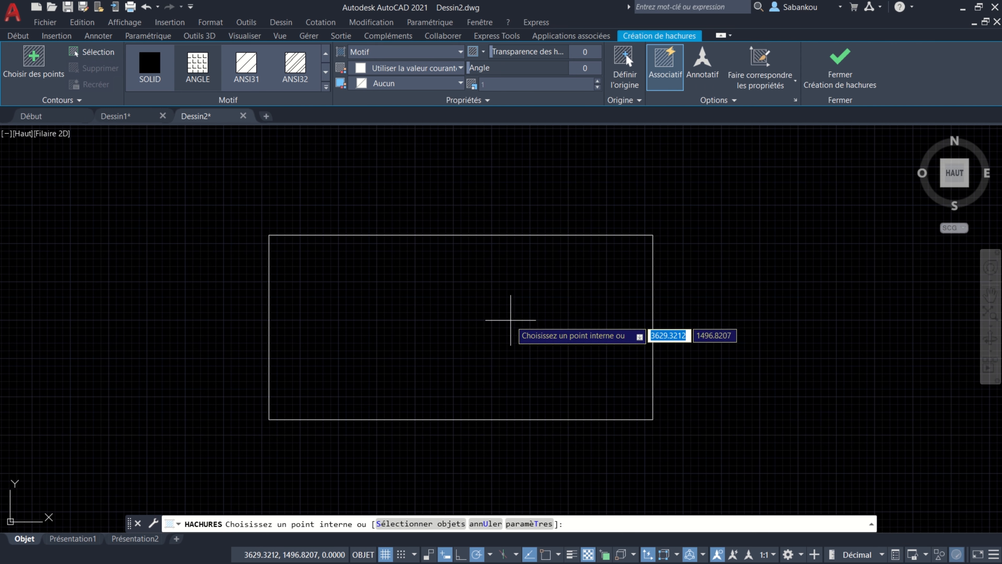
{"action": "left_click", "coordinate": [499, 336]}
{"action": "left_click", "coordinate": [498, 336]}
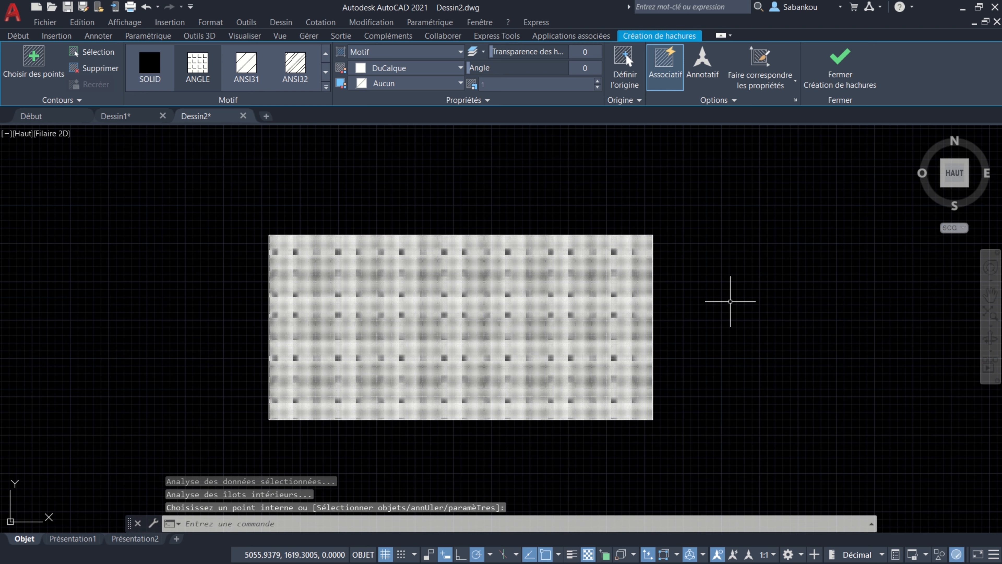
{"action": "key", "text": "Return"}
Change the new rectangle's hatch pattern to ANSI31 with a scale of 20 and clear the selection
{"action": "left_click", "coordinate": [564, 316]}
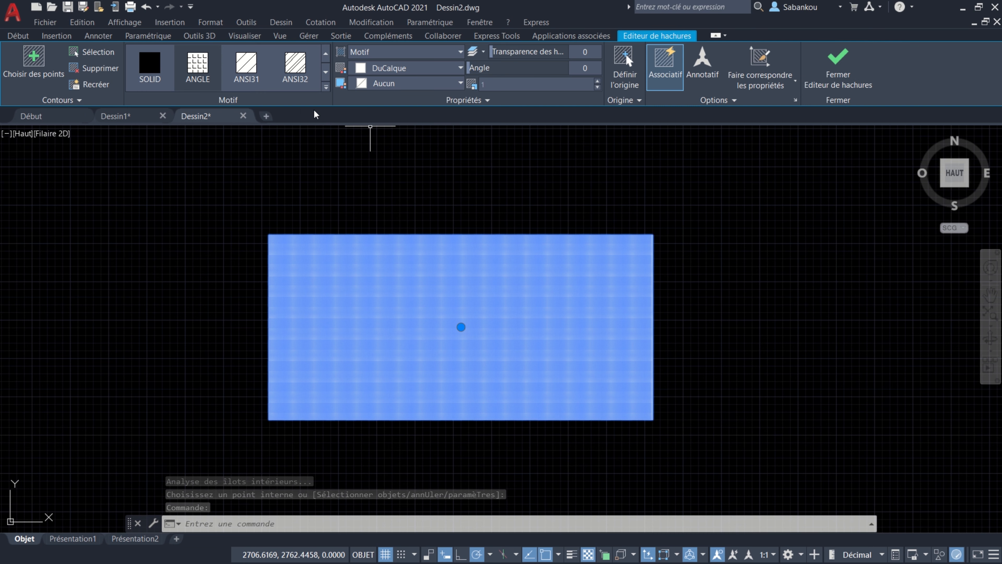
{"action": "left_click", "coordinate": [253, 71]}
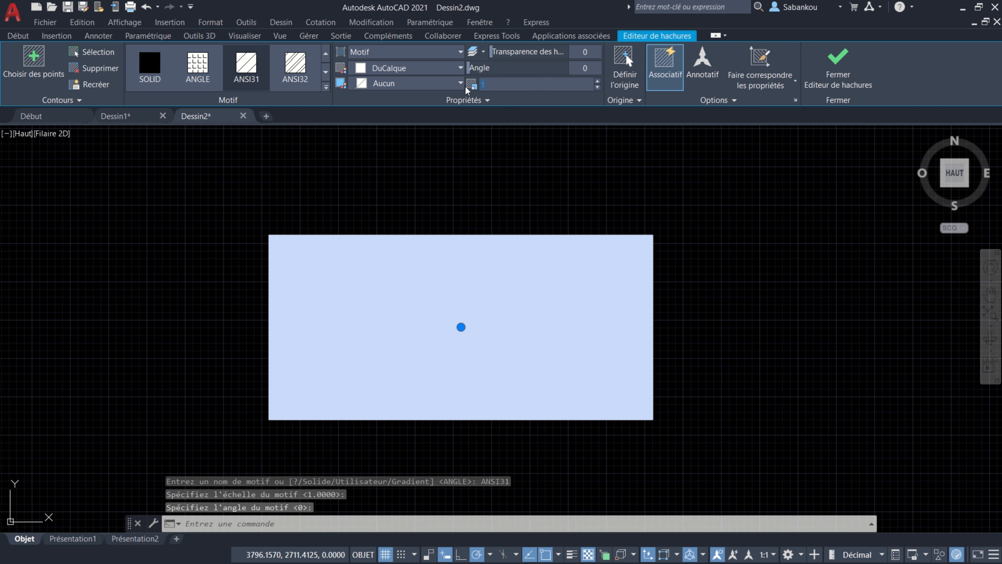
{"action": "type", "text": "20"}
{"action": "key", "text": "Return"}
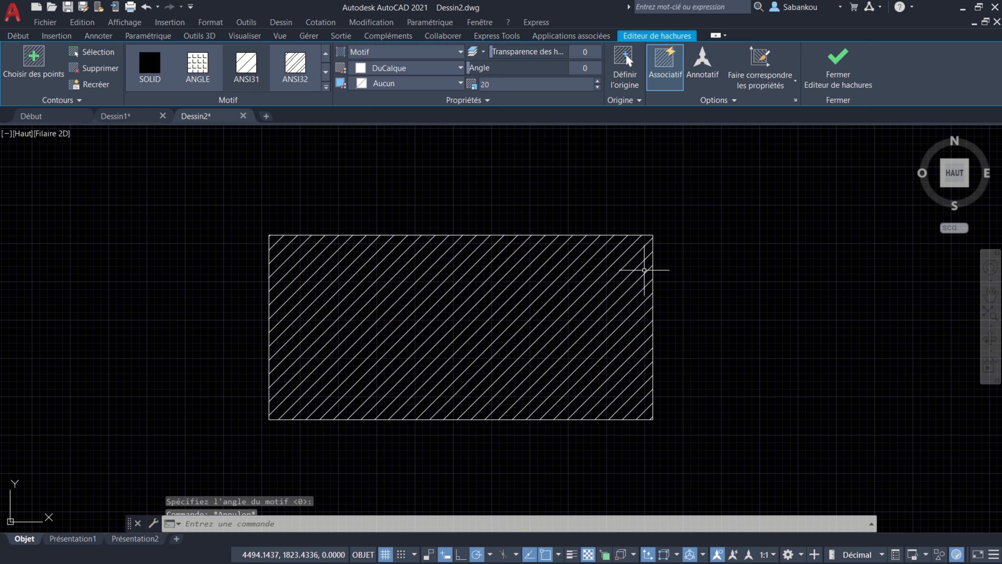
{"action": "key", "text": "Escape"}
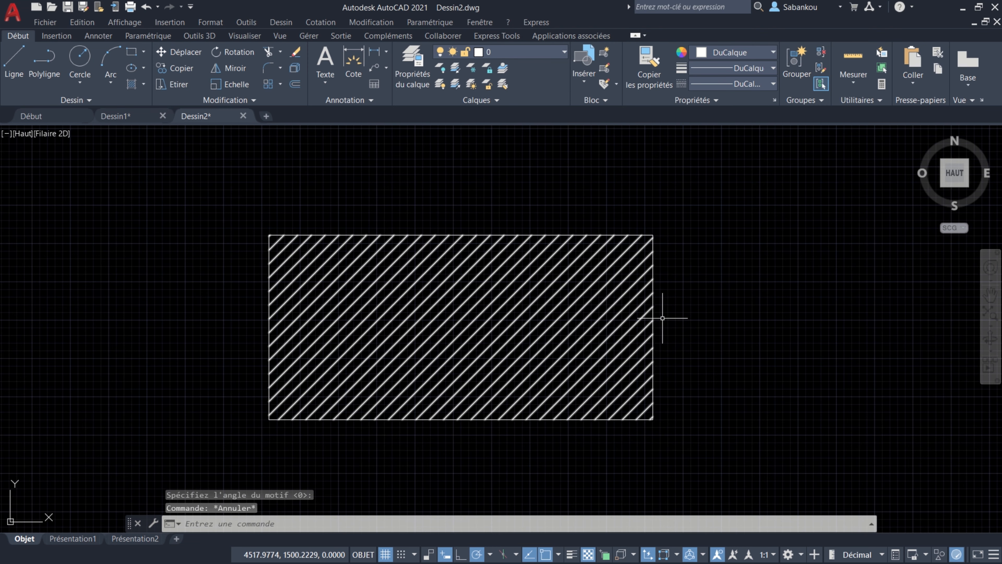
Match the properties of the upper-left hatch in Dessin1 onto the rectangle's hatch in Dessin2
{"action": "left_click", "coordinate": [137, 118]}
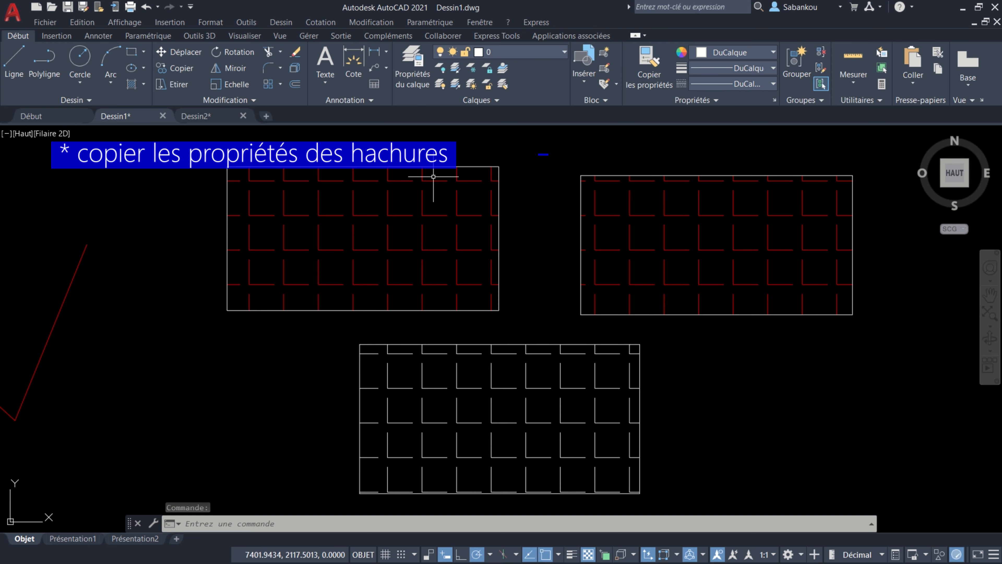
{"action": "left_click", "coordinate": [205, 122]}
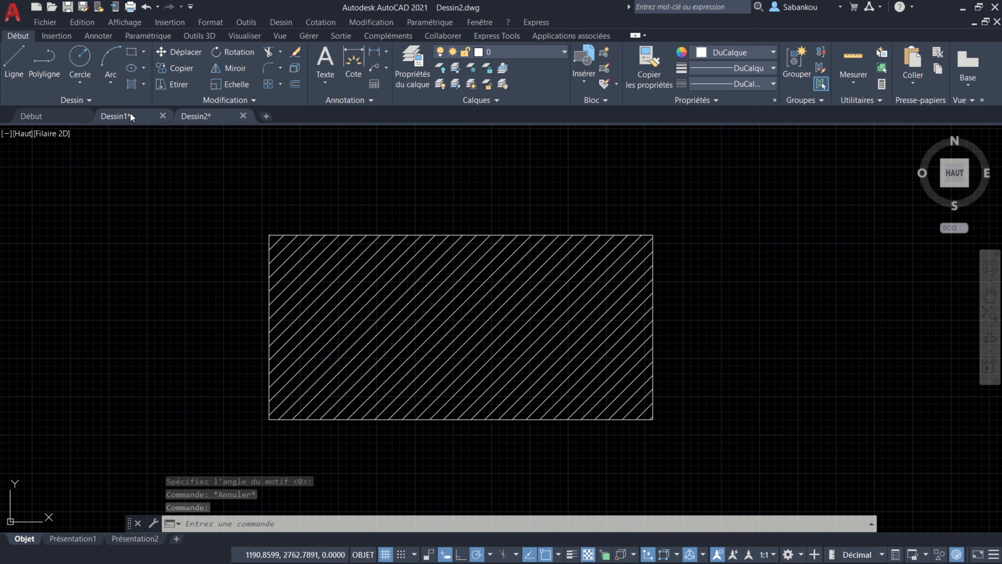
{"action": "left_click", "coordinate": [122, 116]}
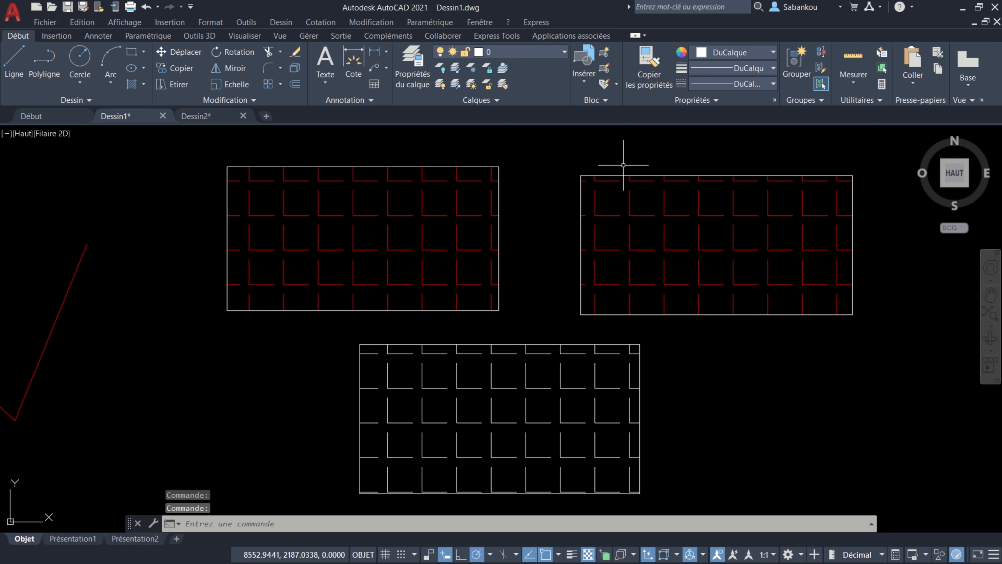
{"action": "left_click", "coordinate": [649, 65]}
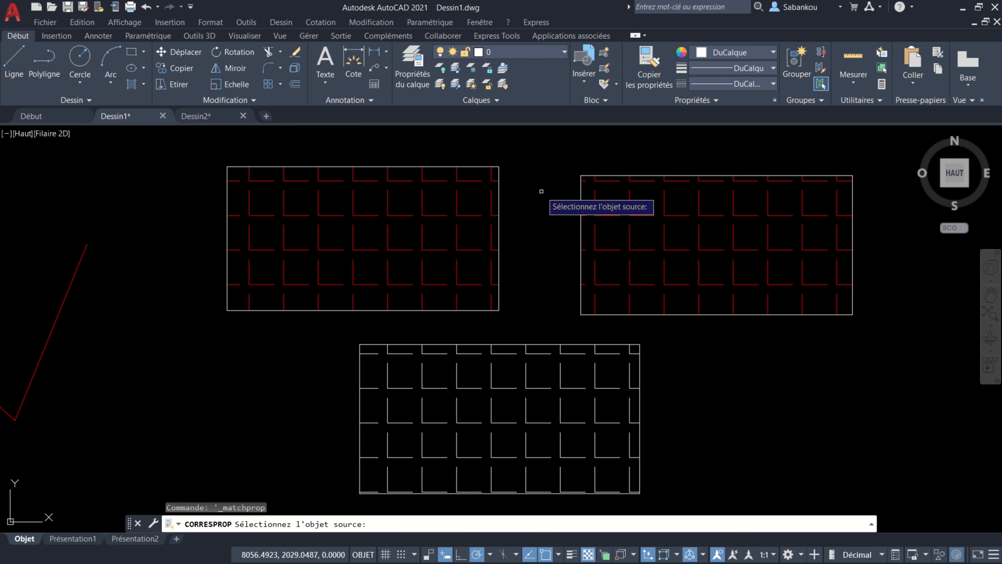
{"action": "left_click", "coordinate": [422, 210]}
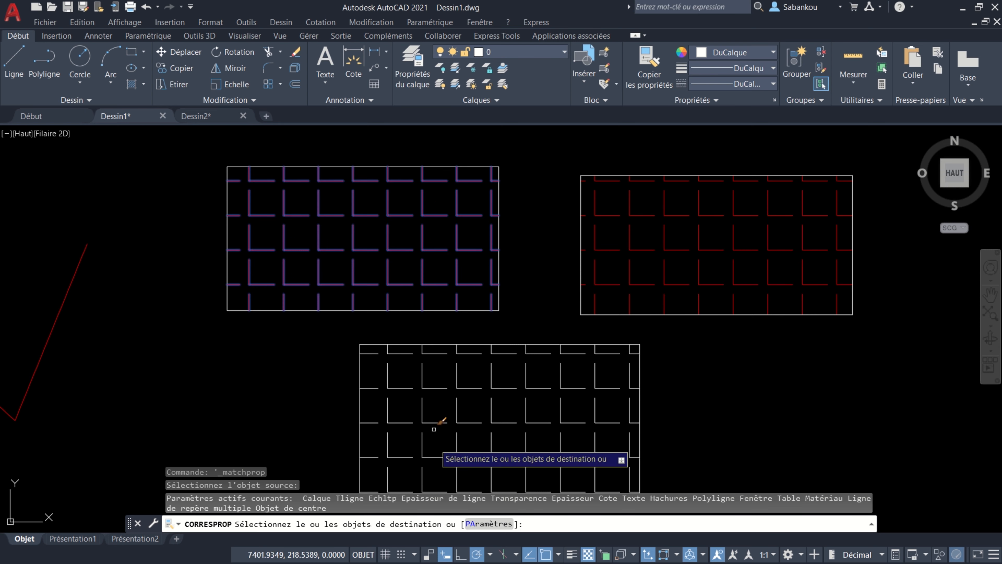
{"action": "left_click", "coordinate": [214, 117]}
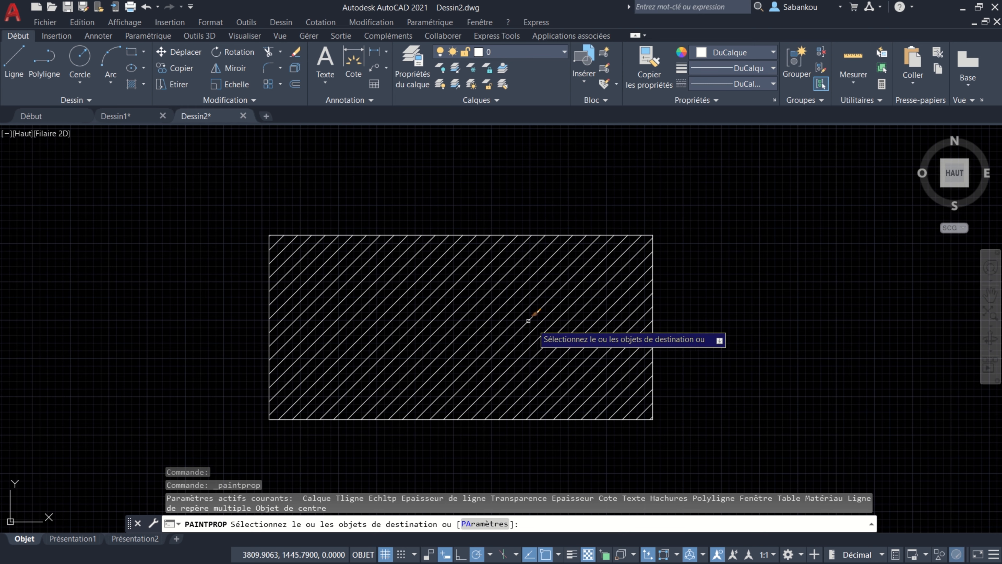
{"action": "left_click", "coordinate": [508, 288]}
{"action": "key", "text": "Escape"}
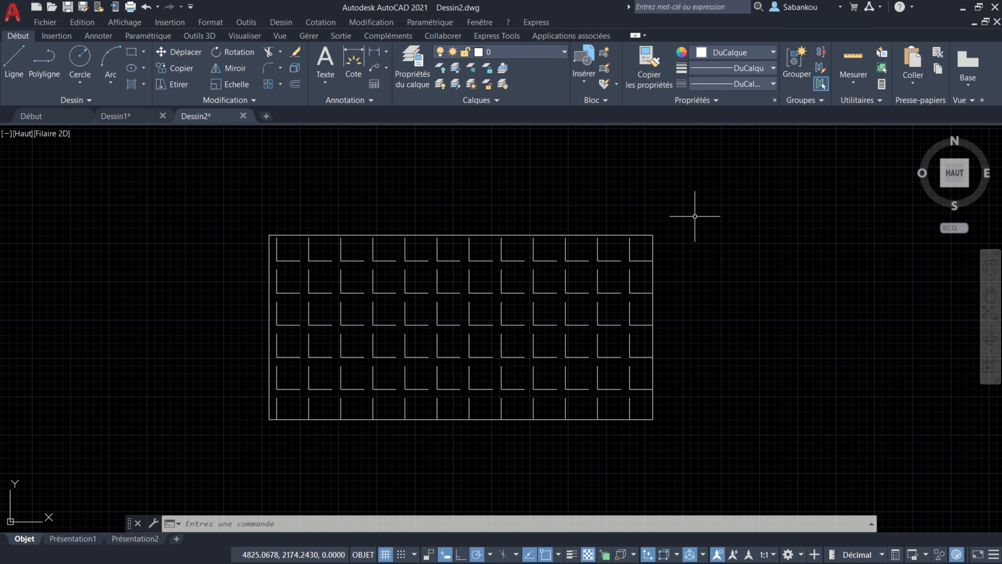